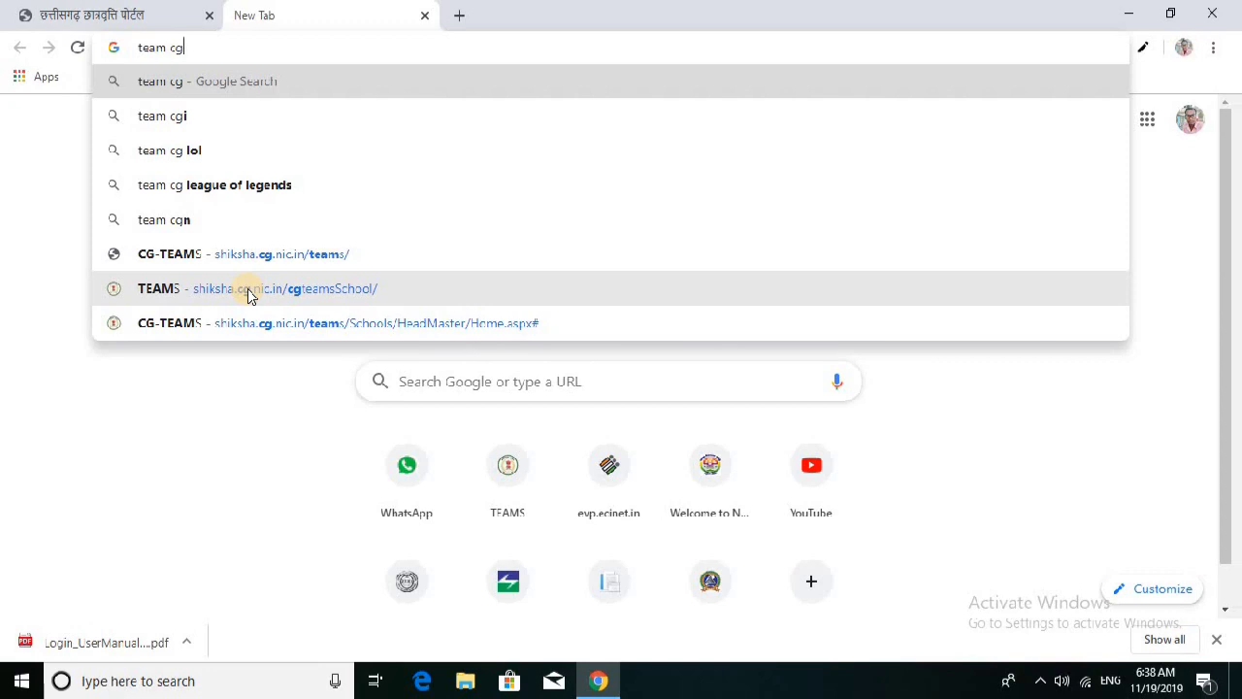
- Open the TEAMS school login page at shiksha.cg.nic.in/cgteamsSchool and fill in the school's user ID
left_click(247, 294)
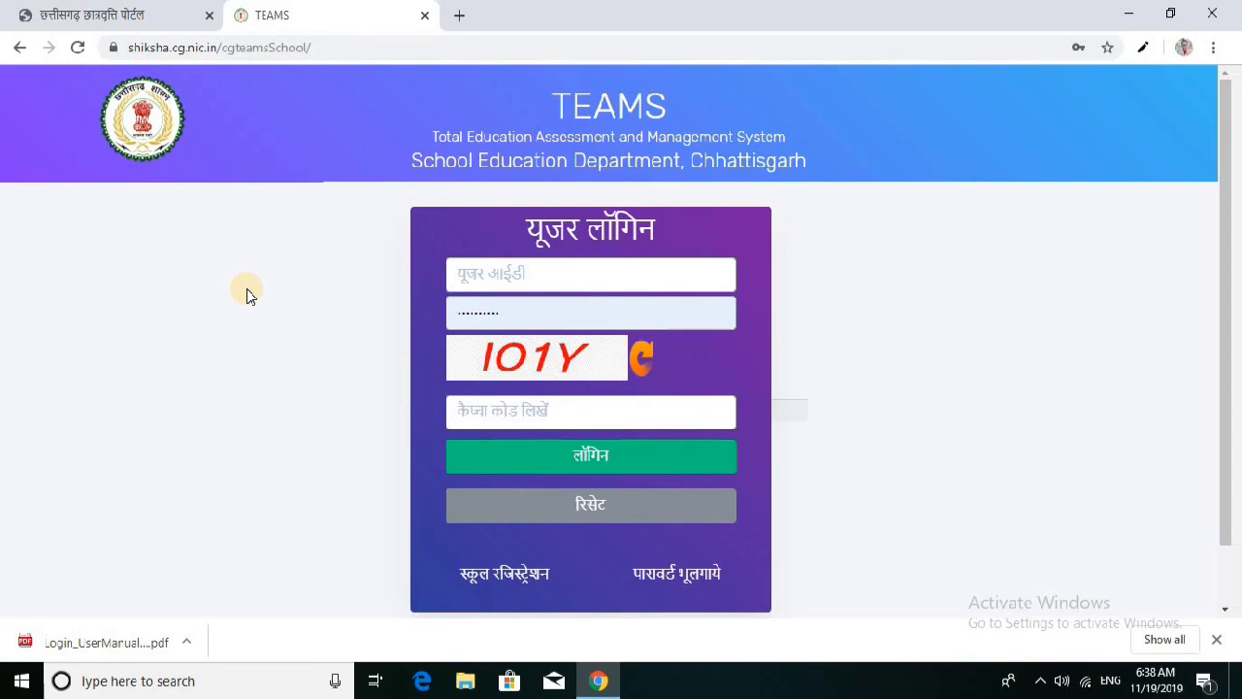
left_click(522, 275)
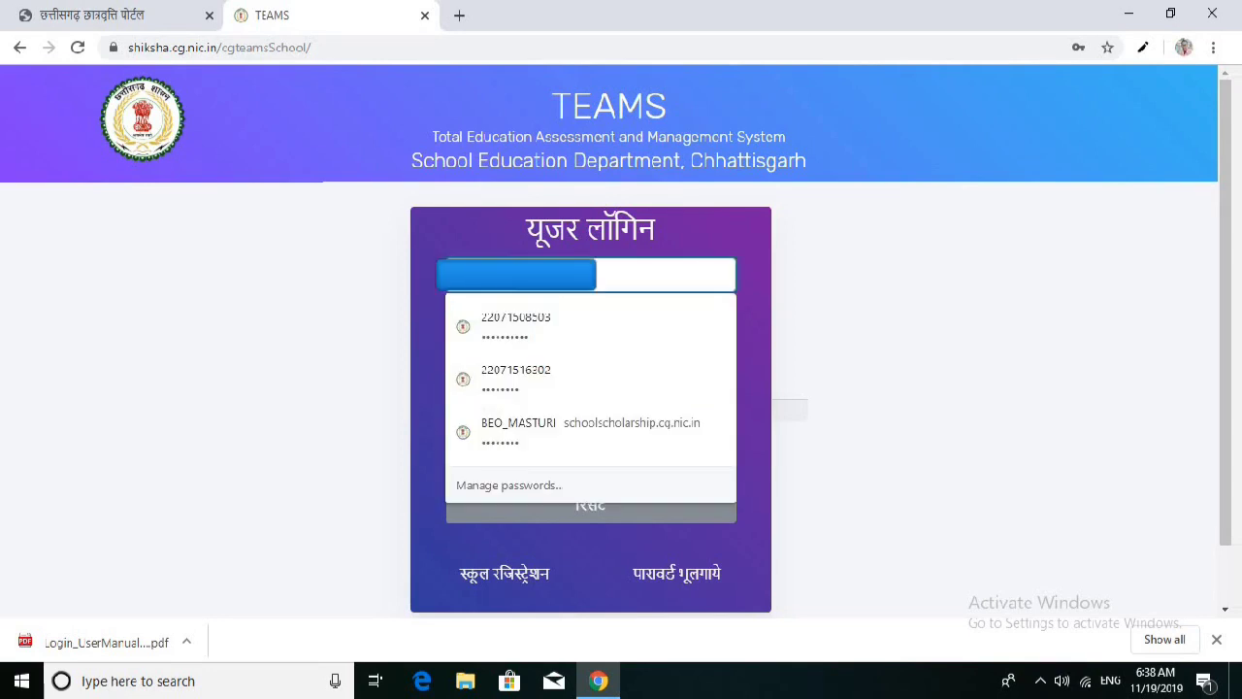
type("2")
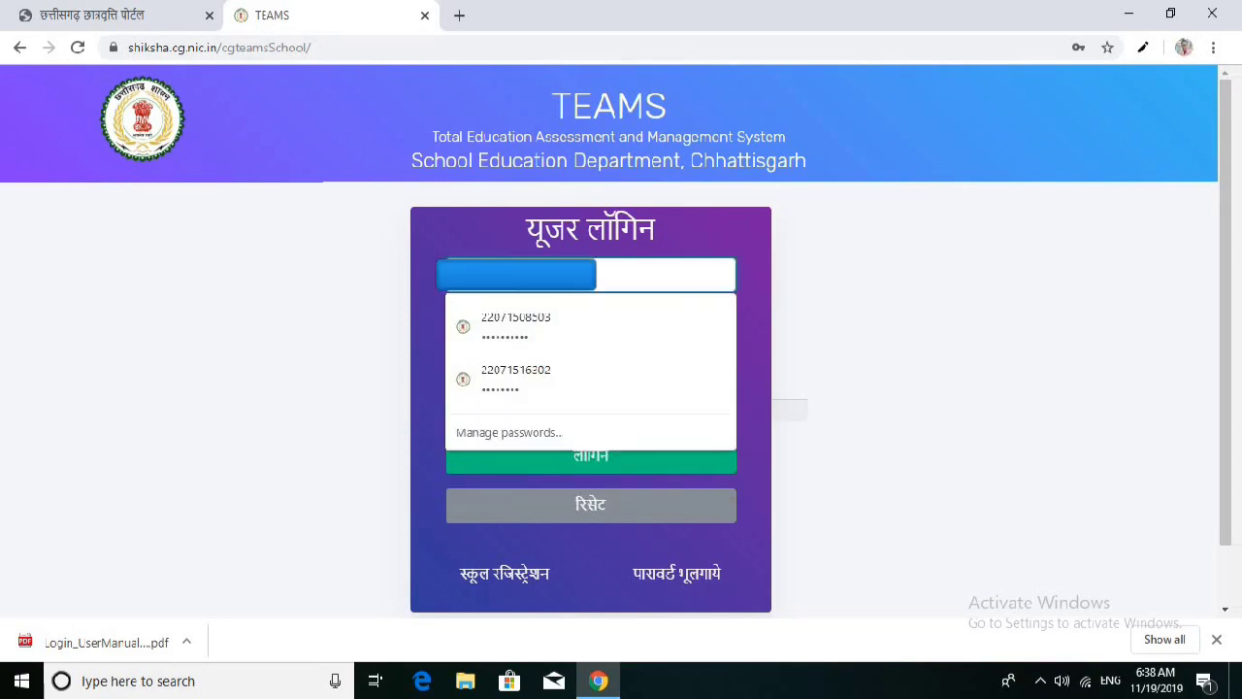
type("0")
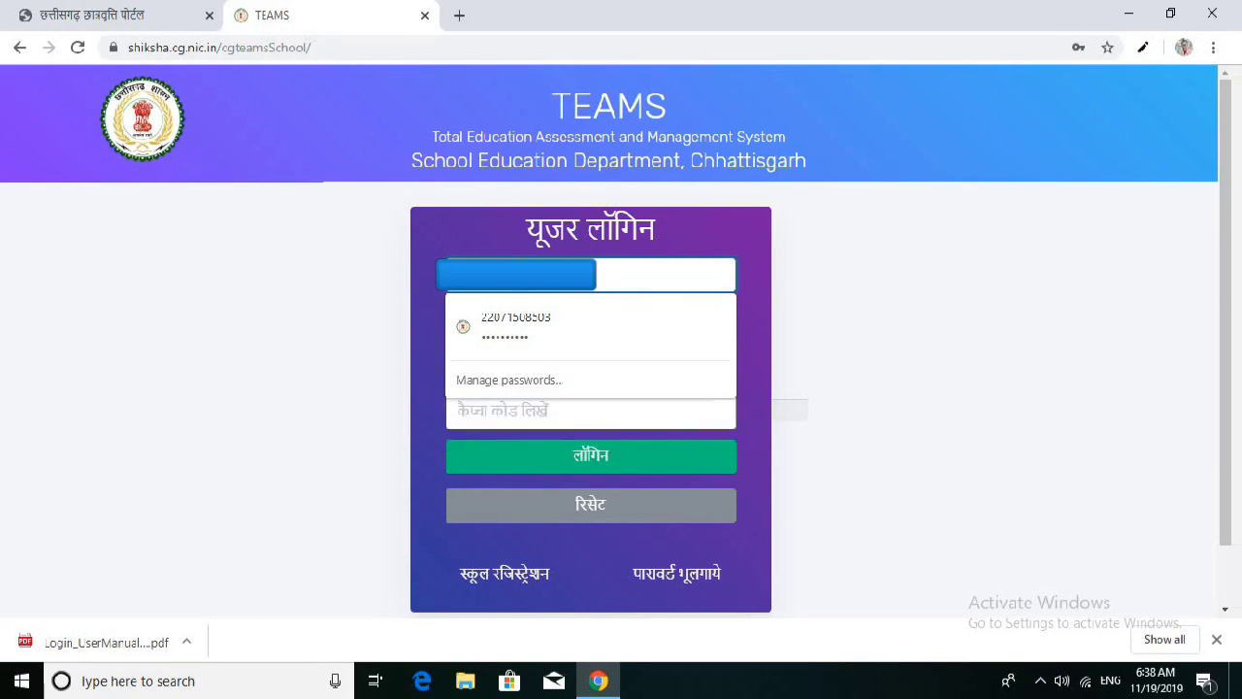
left_click(336, 305)
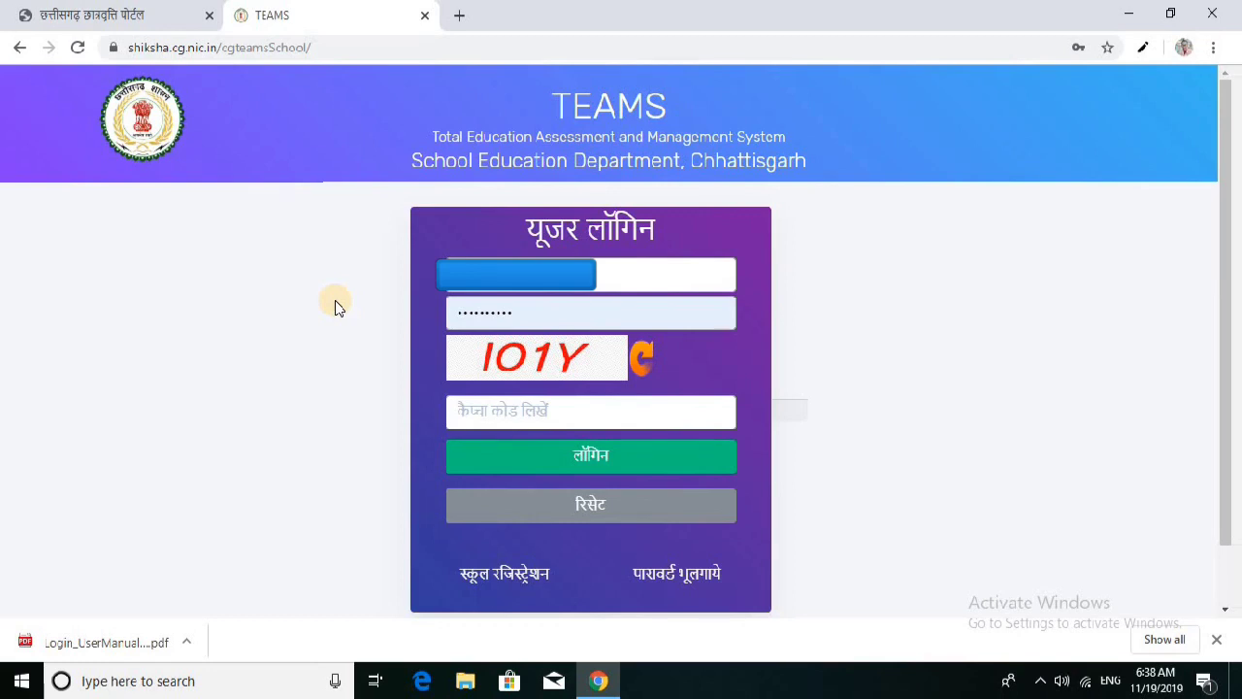
- Fill in the captcha code shown on the login form and log in to the school account
left_click(498, 413)
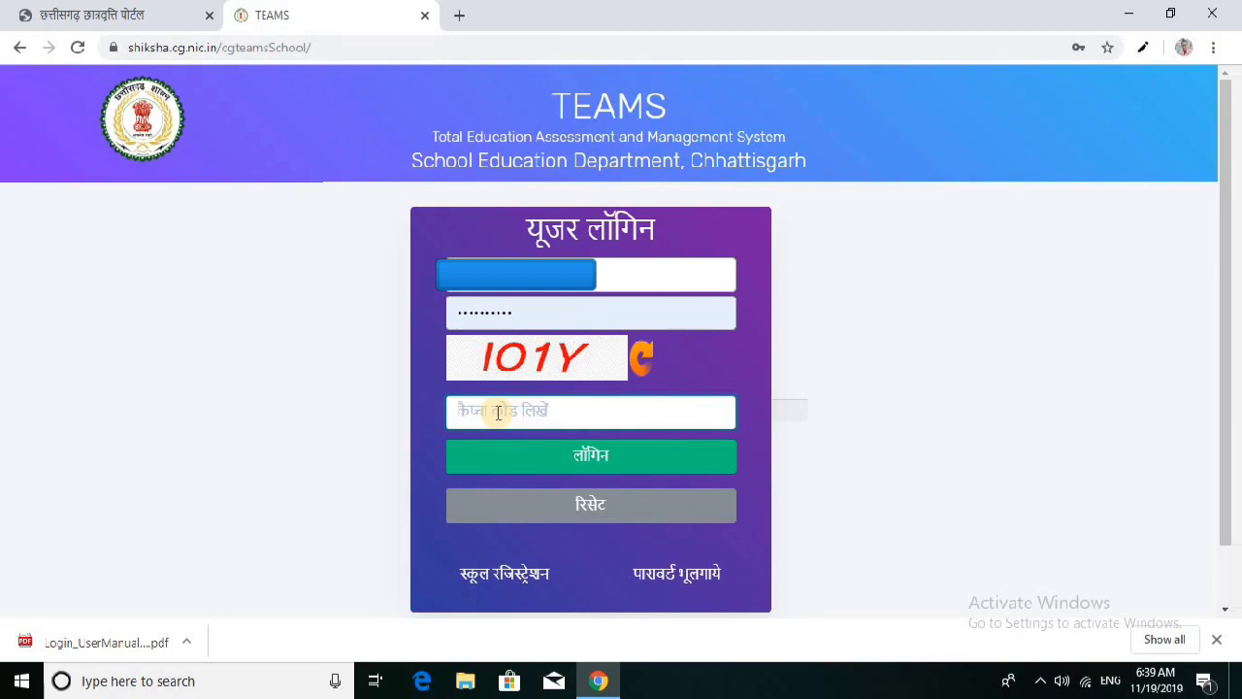
type("I")
key("BackSpace")
type("IO1Y")
left_click(591, 454)
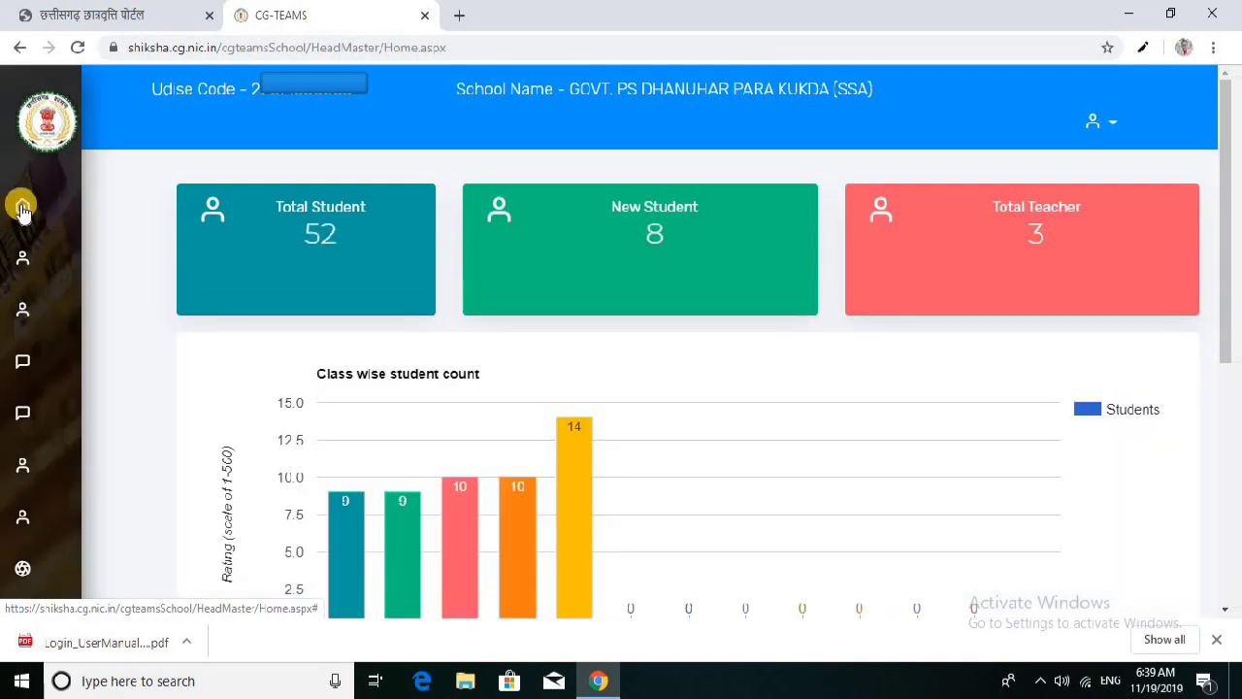
- Open the मार्क करे page under मार्क इंचार्ज for assigning in-charge teachers
mouse_move(24, 211)
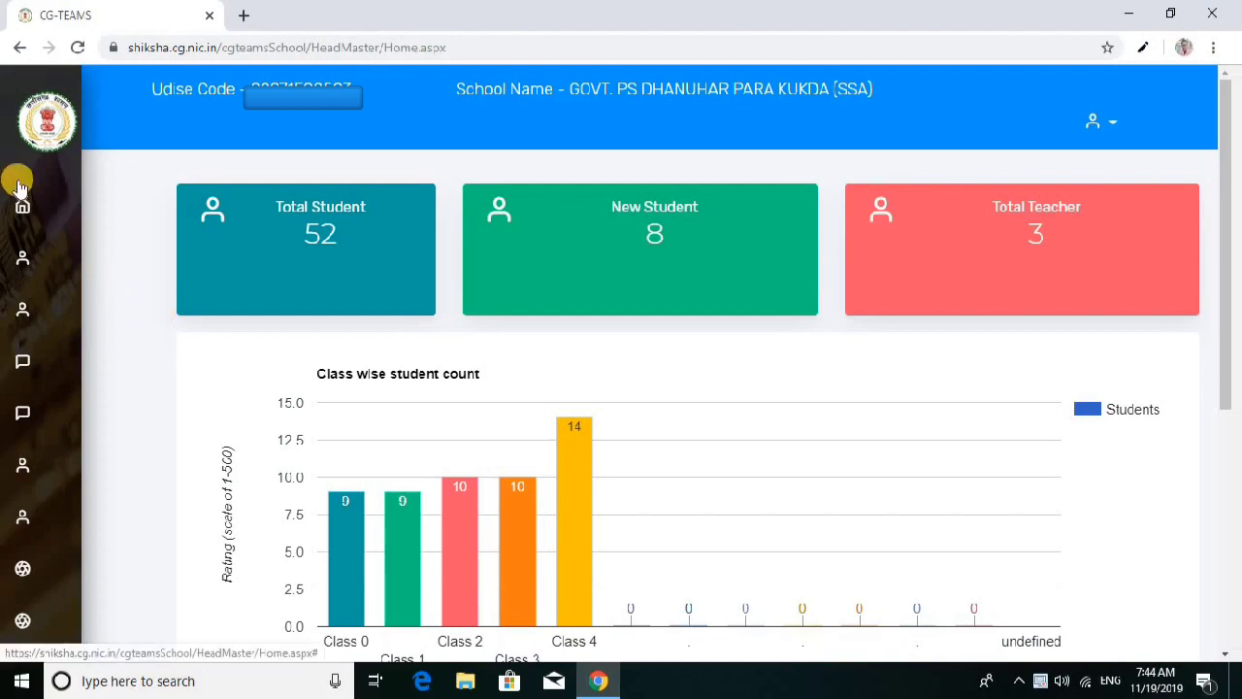
mouse_move(17, 184)
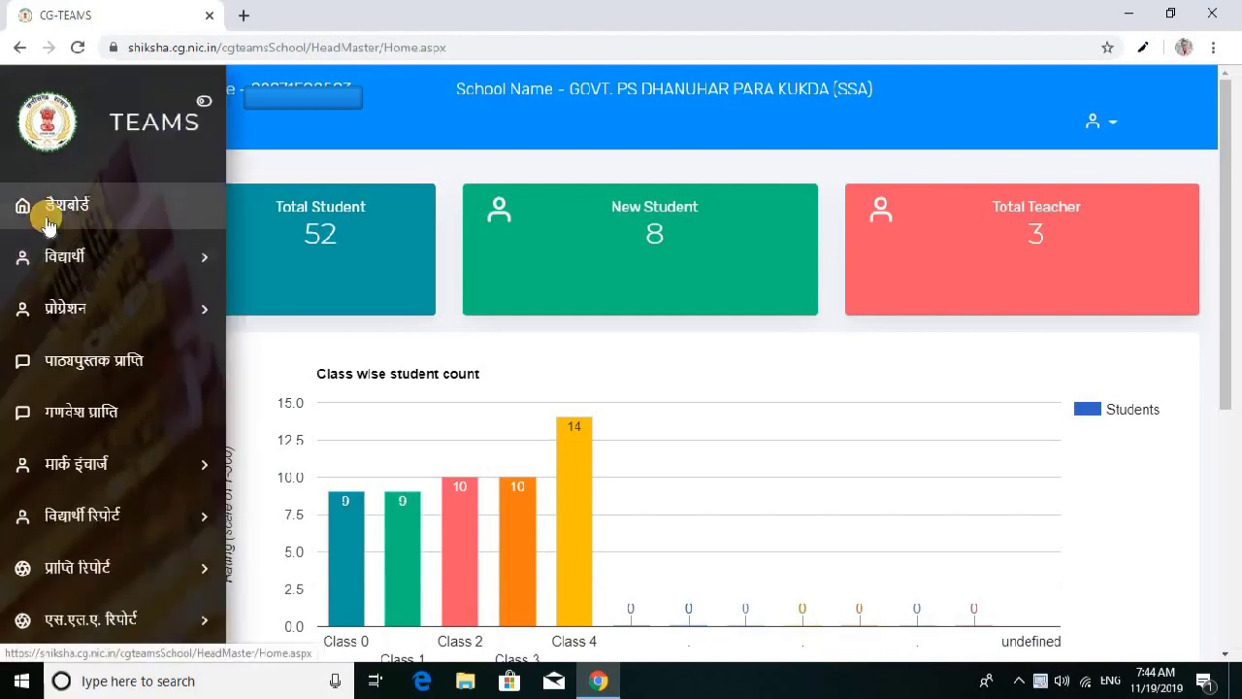
left_click(76, 465)
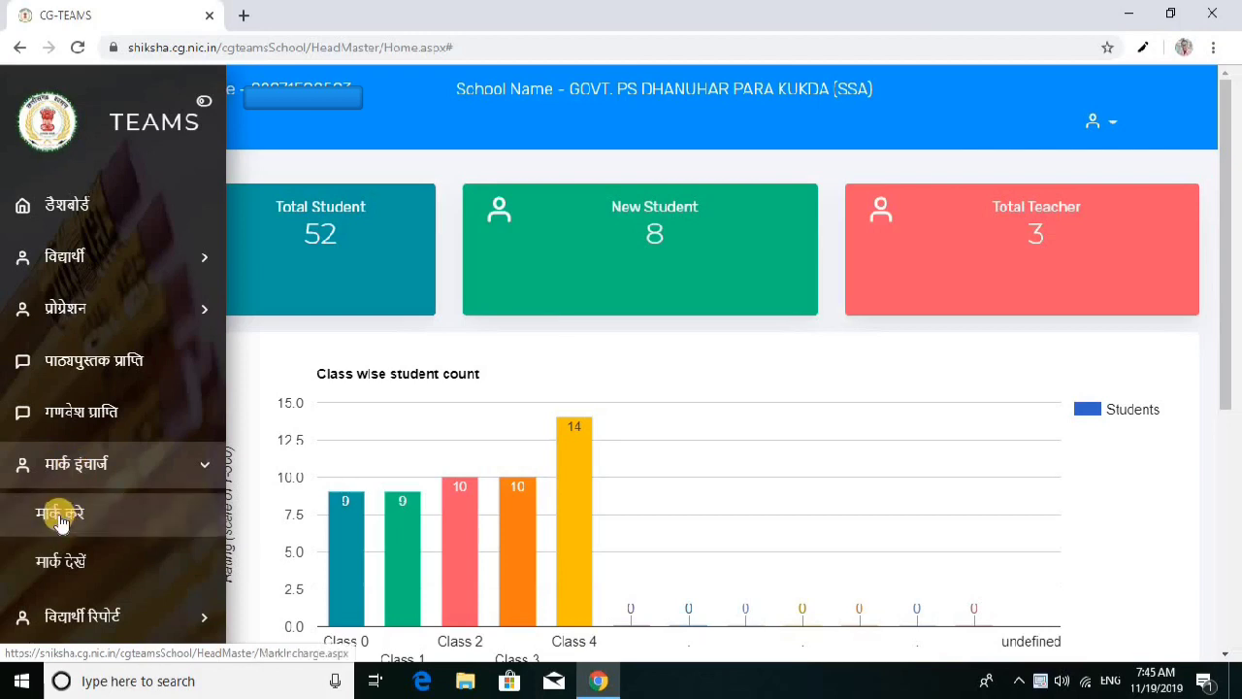
left_click(59, 519)
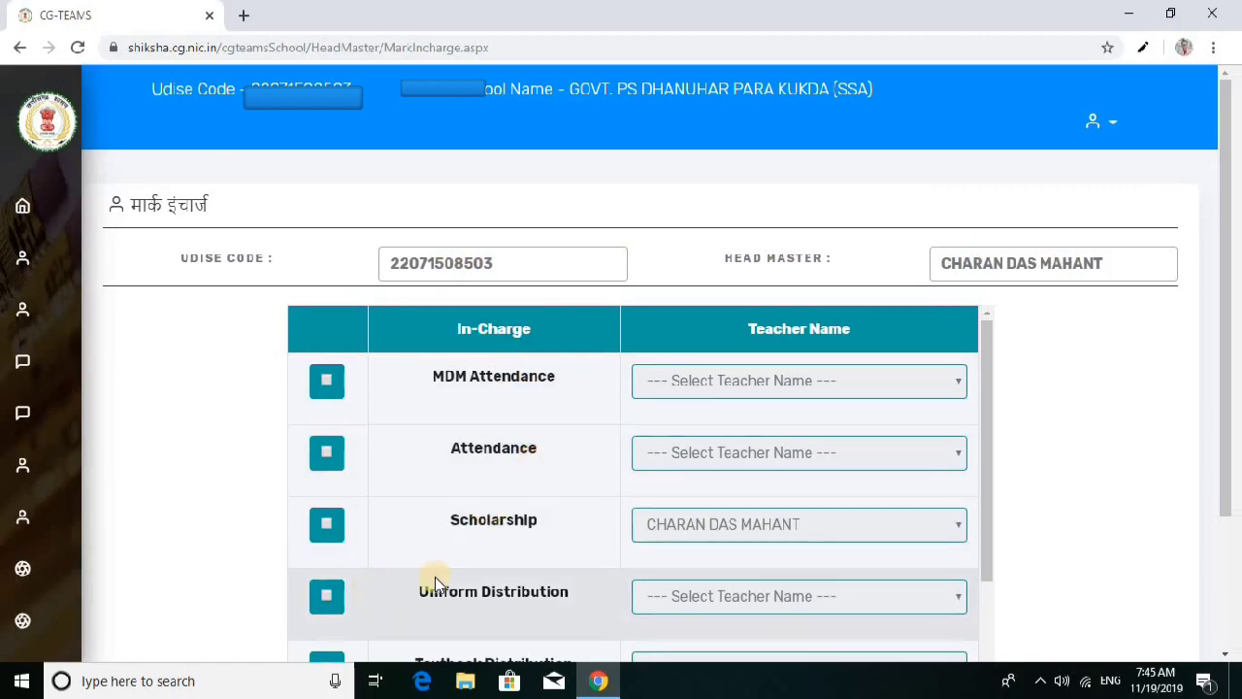
- Enable the MDM Attendance in-charge row and assign the second listed teacher to it
scroll(434, 583, "down", 1)
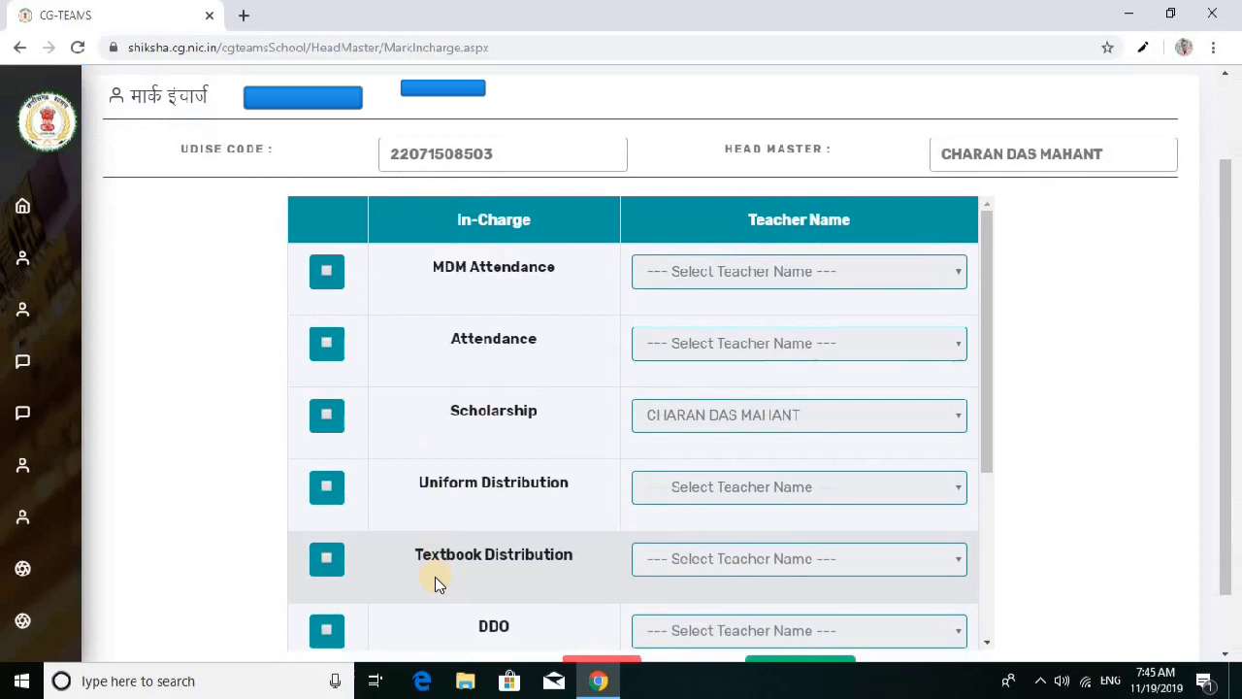
scroll(435, 582, "down", 1)
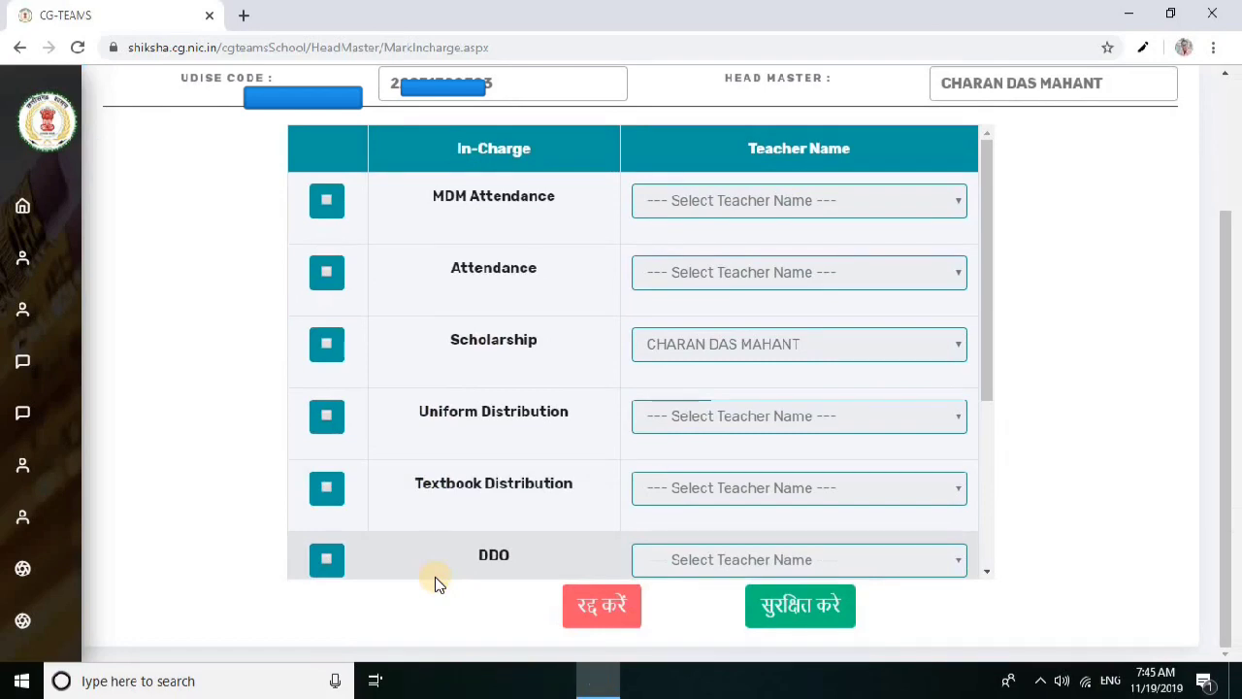
left_click(435, 582)
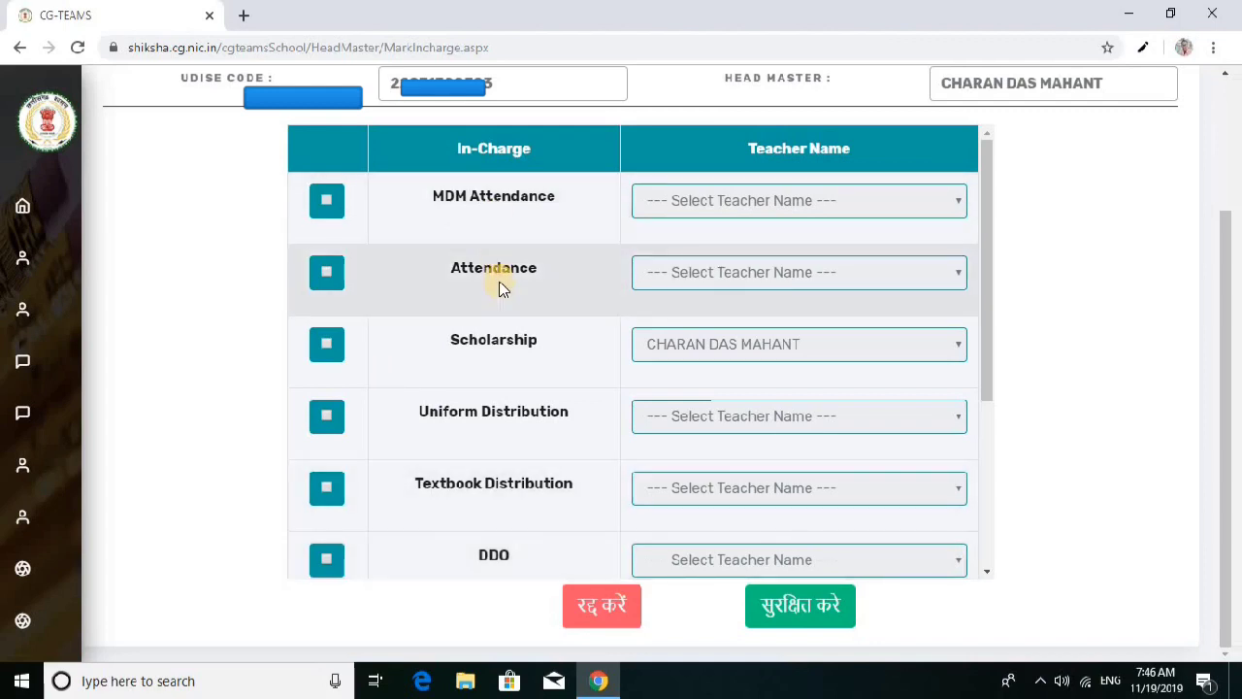
left_click(327, 202)
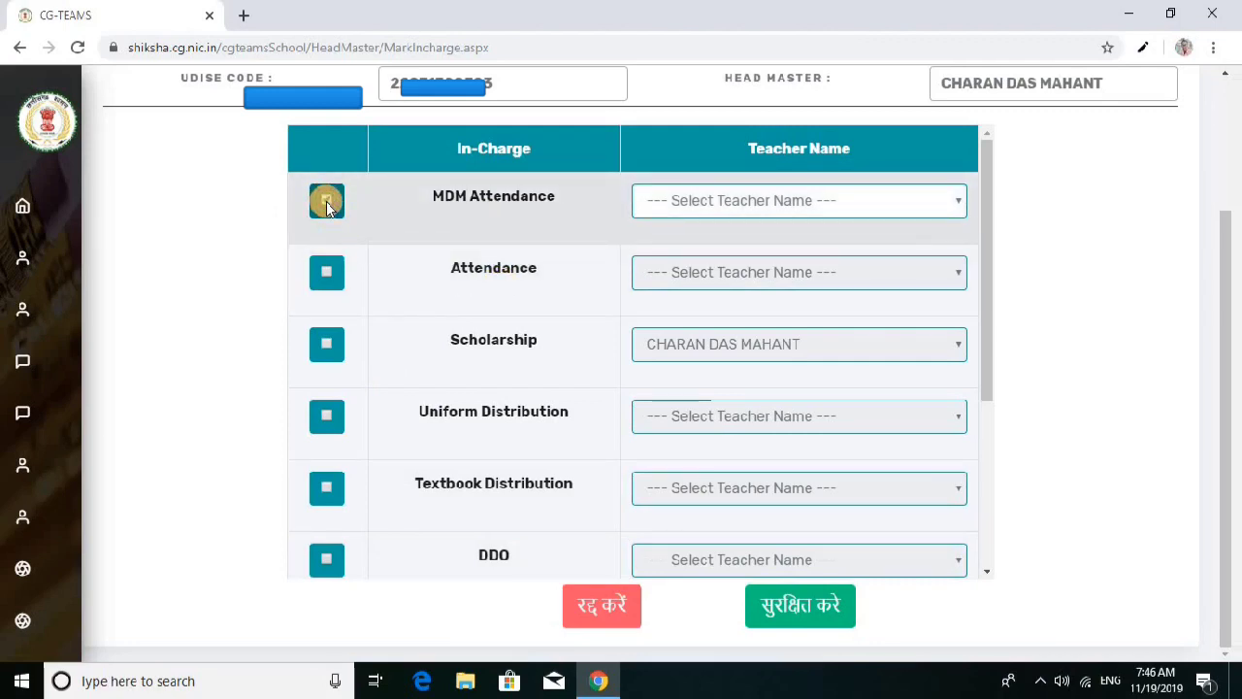
left_click(732, 204)
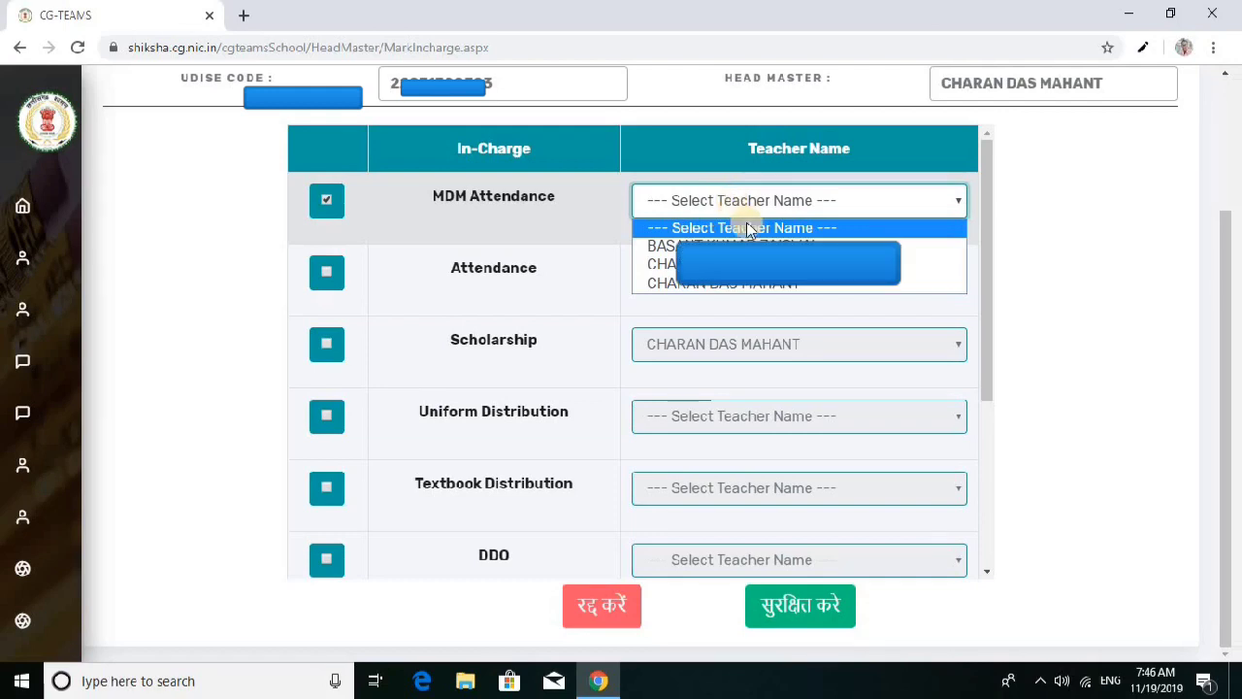
left_click(660, 264)
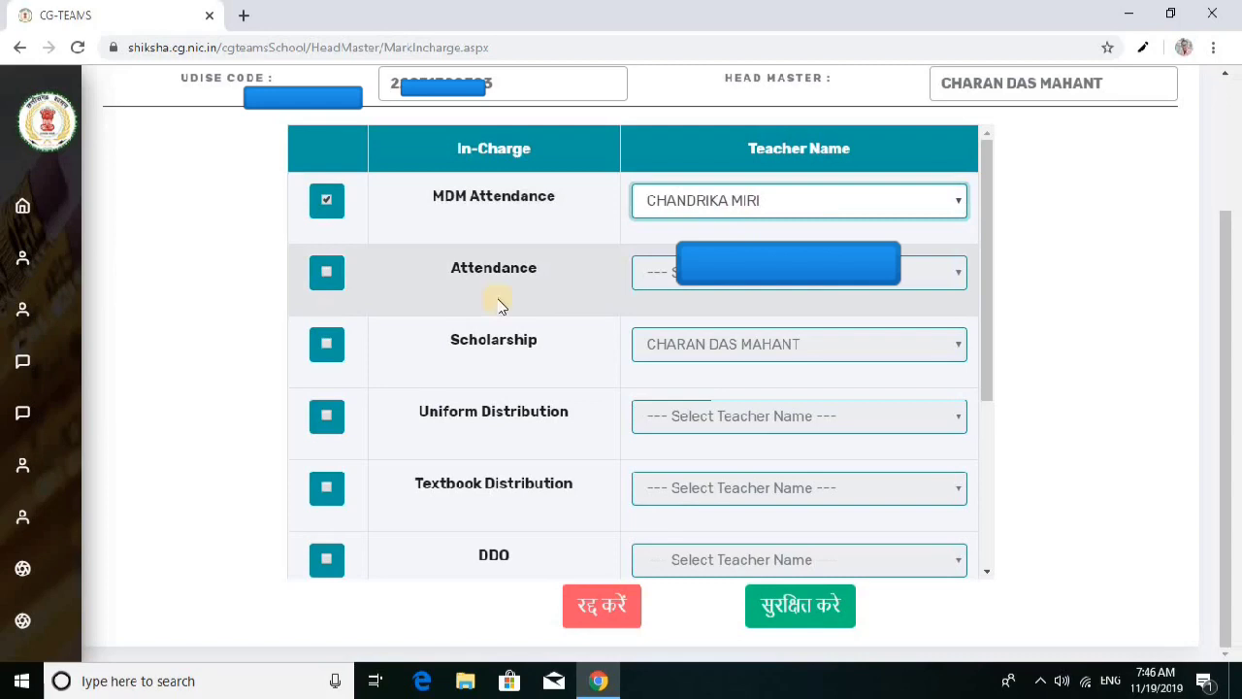
left_click(325, 349)
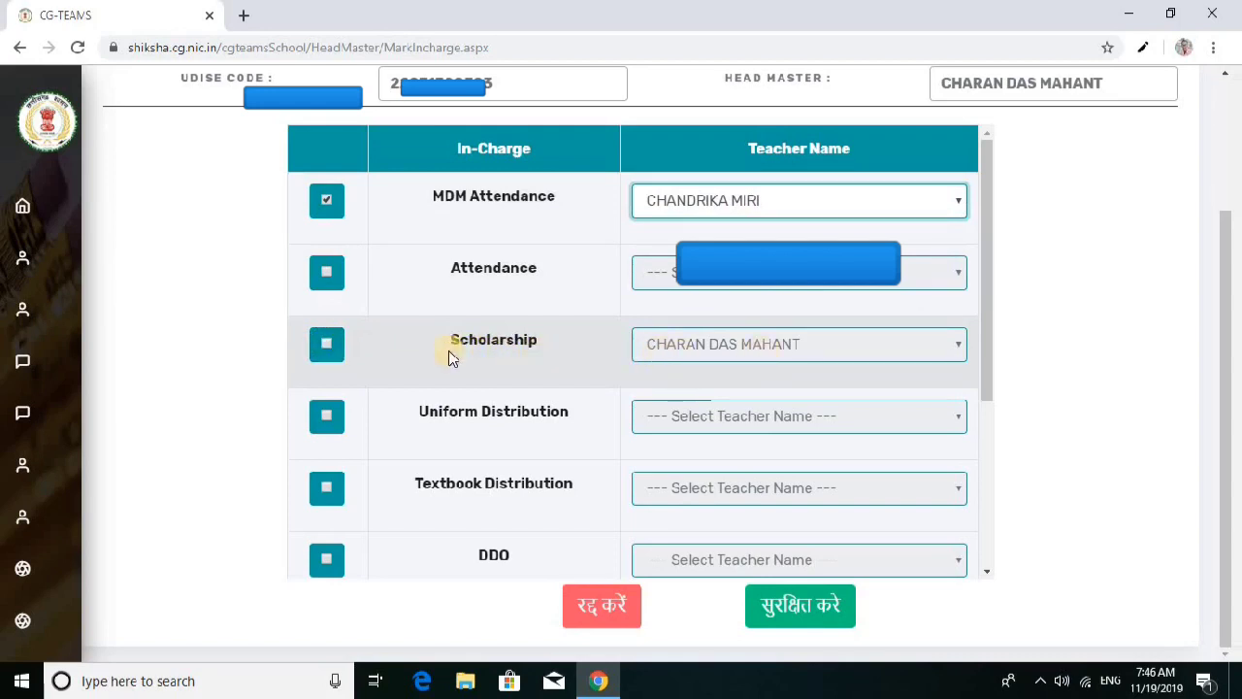
left_click(325, 346)
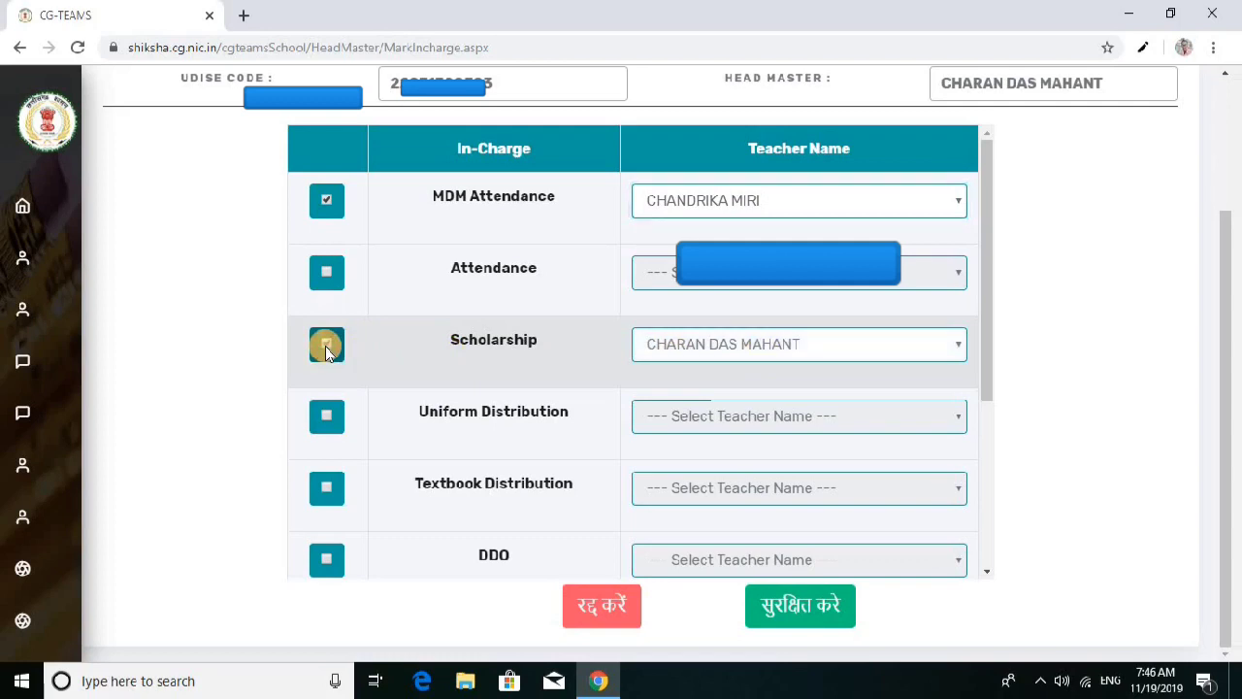
left_click(685, 347)
left_click(513, 336)
left_click(328, 347)
left_click(403, 346)
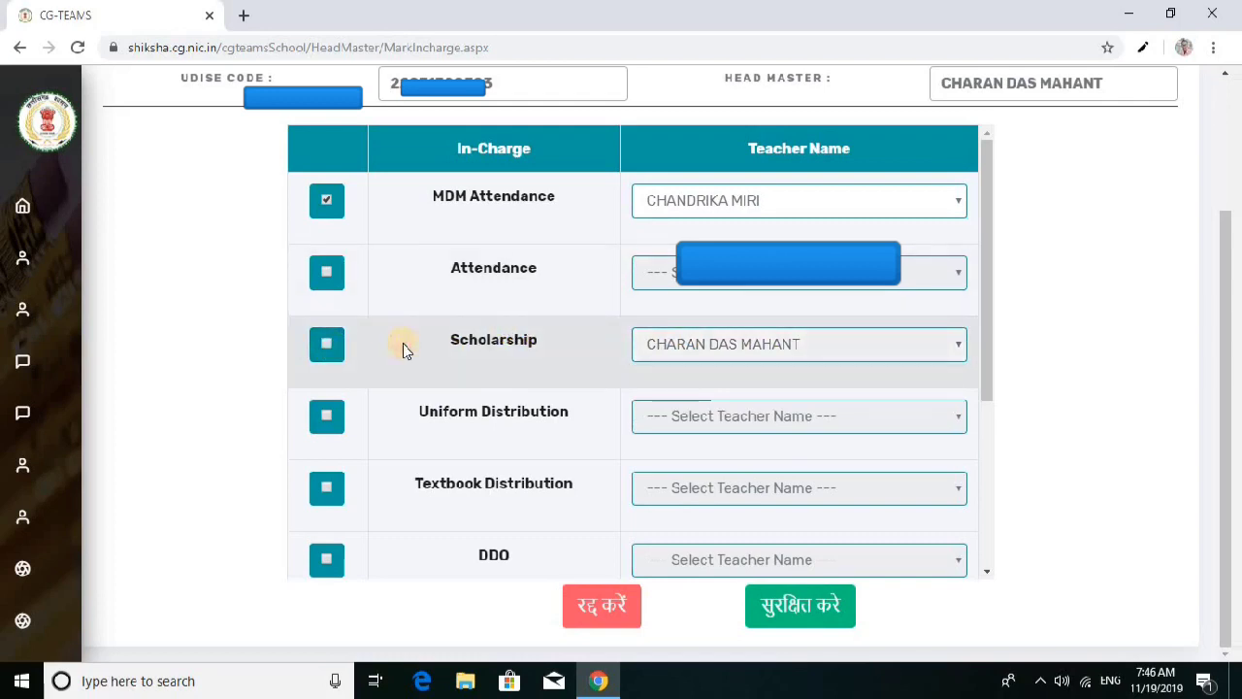
- Save the in-charge assignment and open the मार्क देखें page under मार्क इंचार्ज
left_click(794, 608)
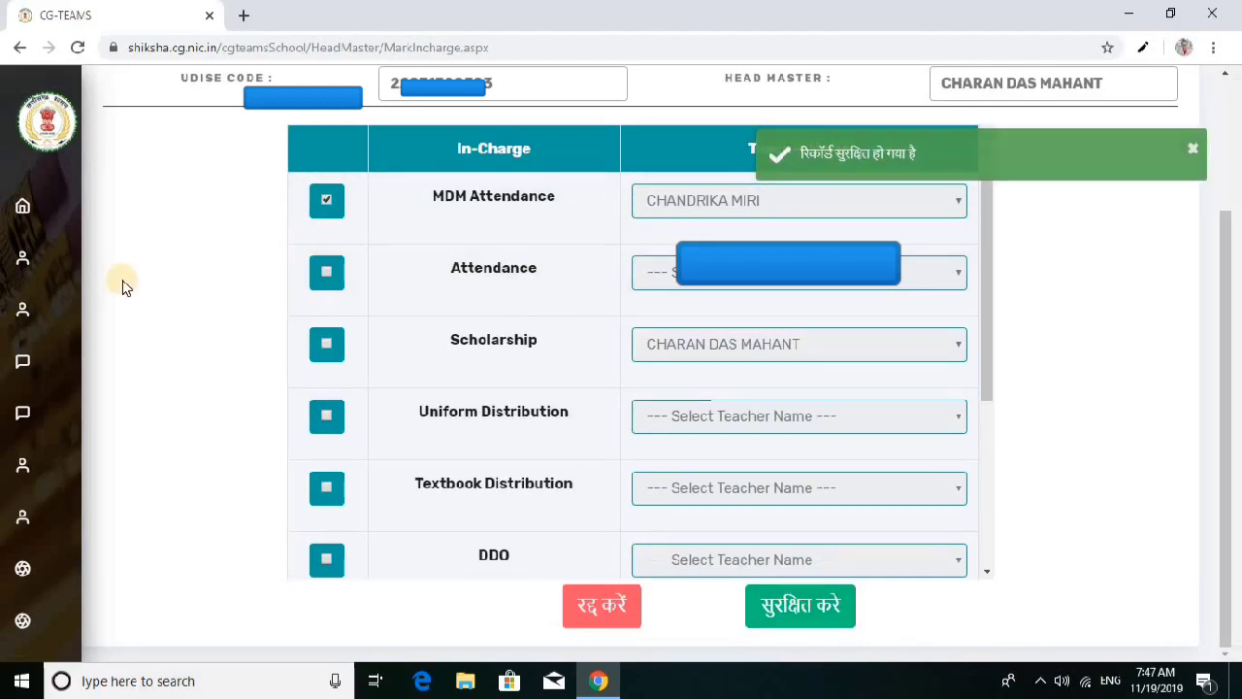
mouse_move(22, 304)
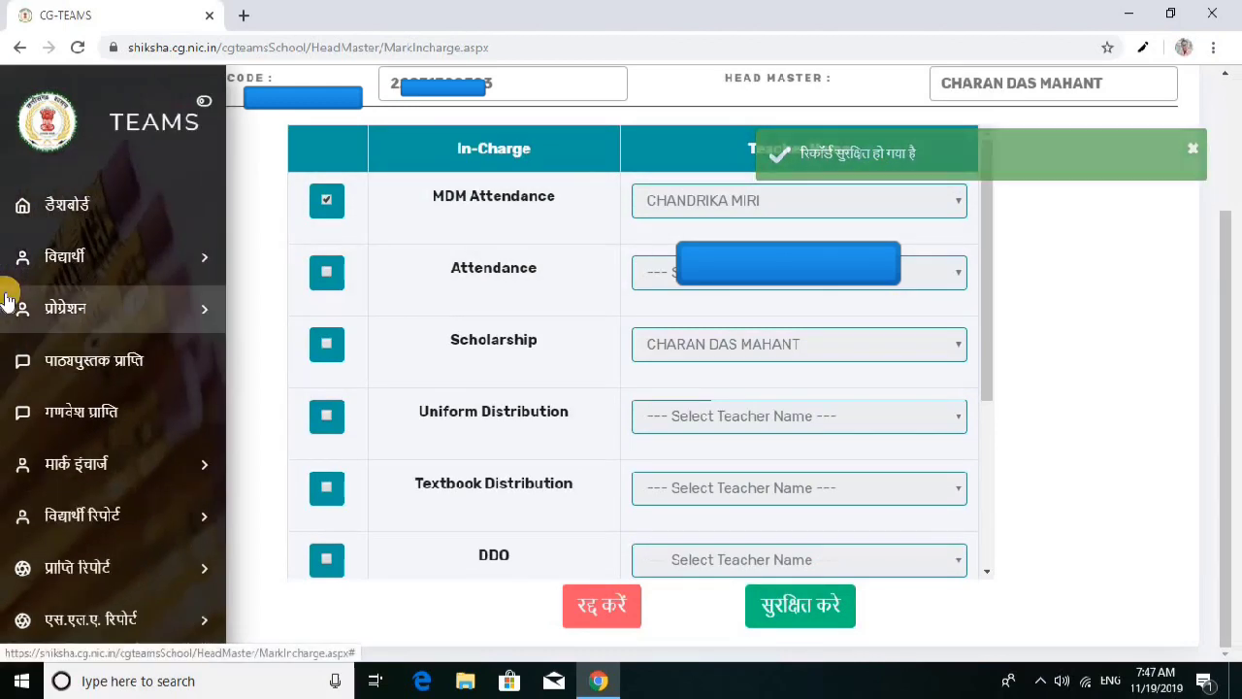
left_click(70, 470)
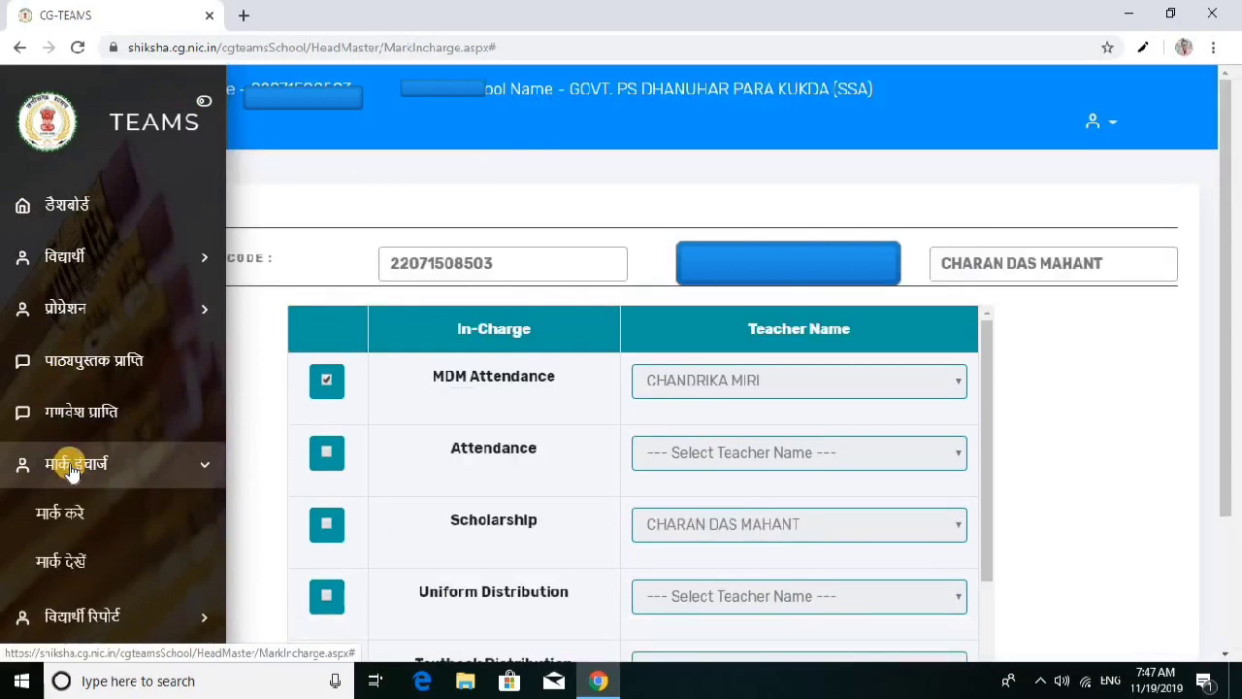
left_click(64, 565)
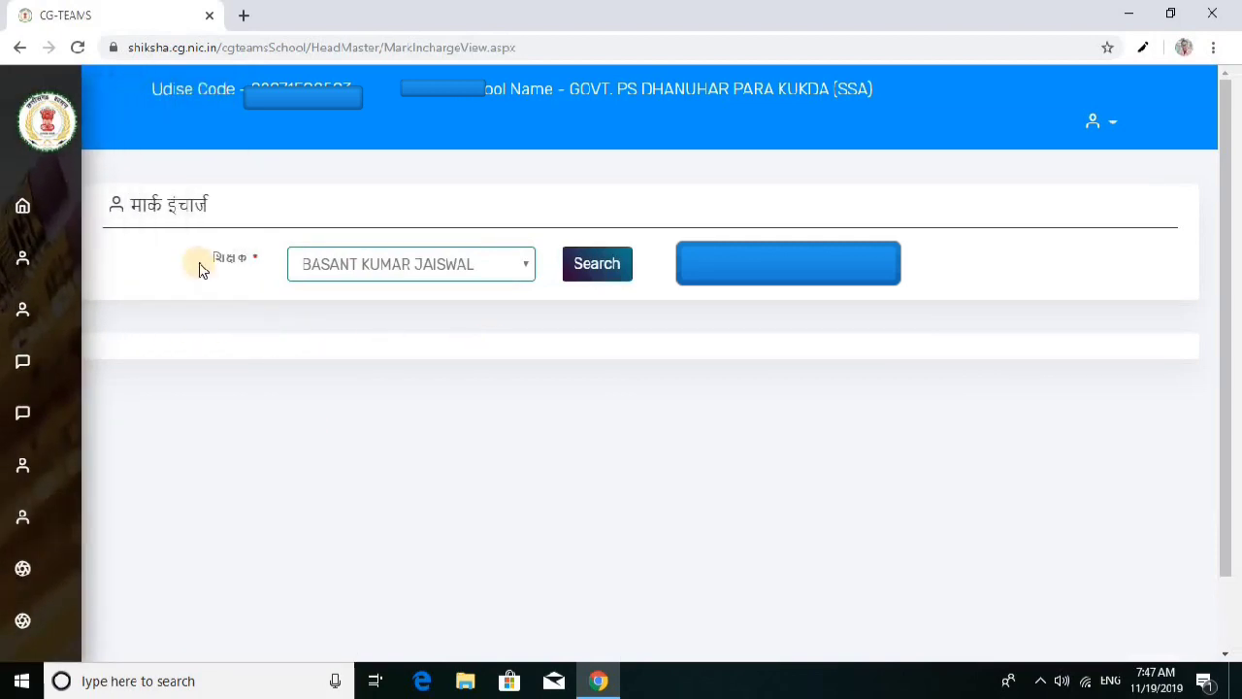
- Search the in-charge records for the head master
left_click(430, 265)
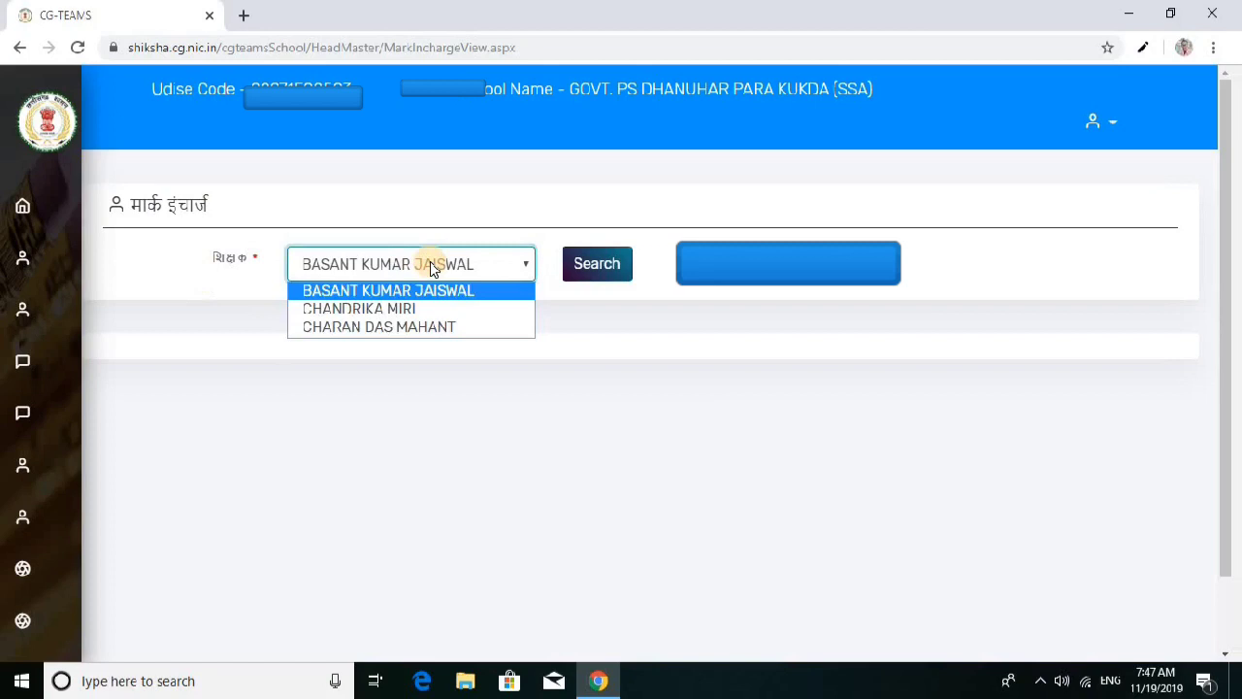
left_click(411, 328)
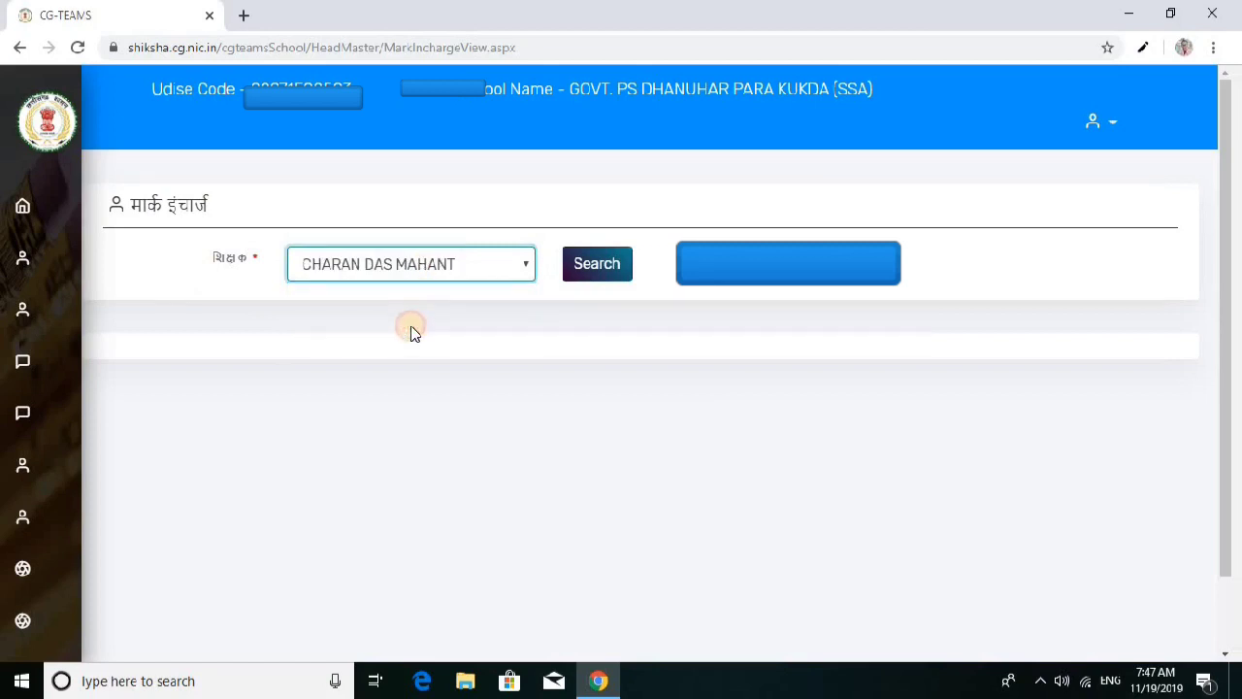
left_click(589, 276)
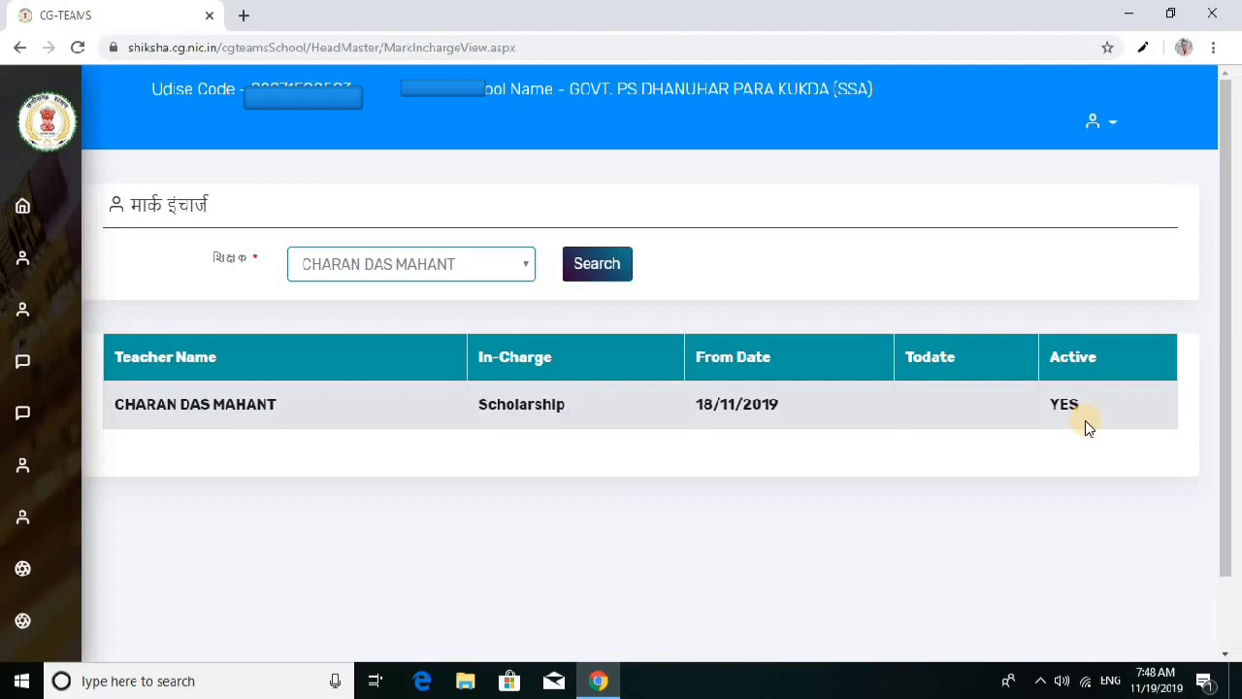
- Search the in-charge records for the teacher assigned to MDM Attendance
left_click(443, 266)
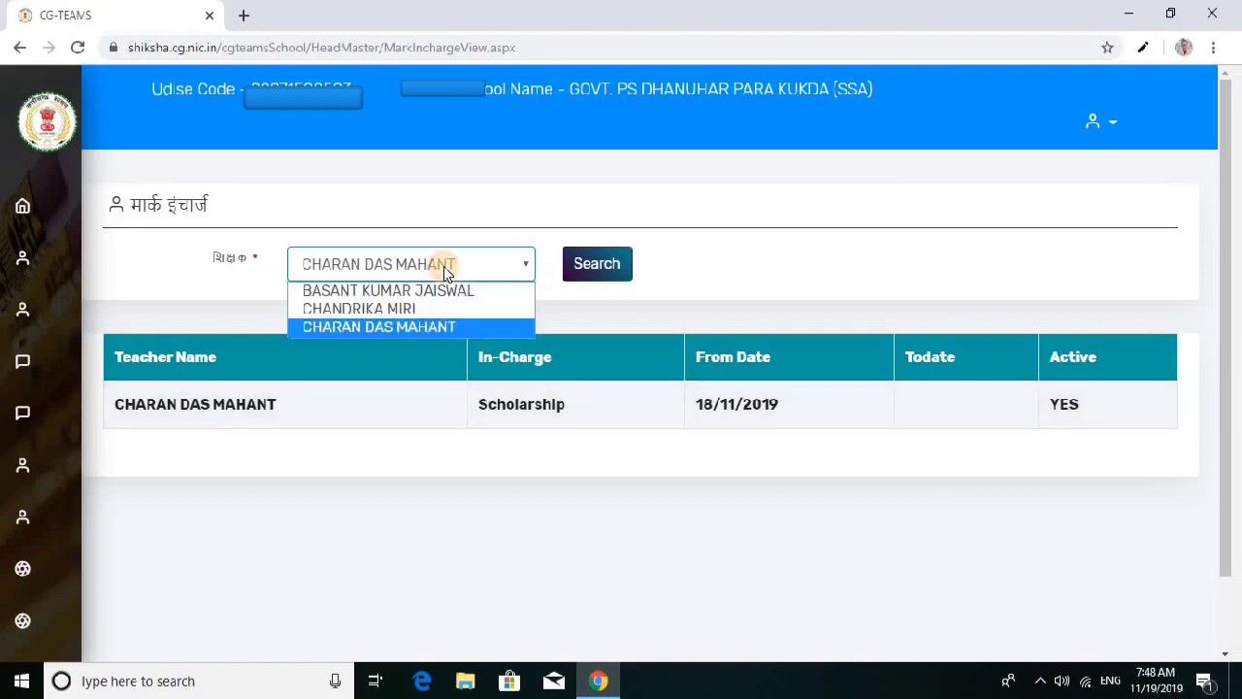
left_click(403, 307)
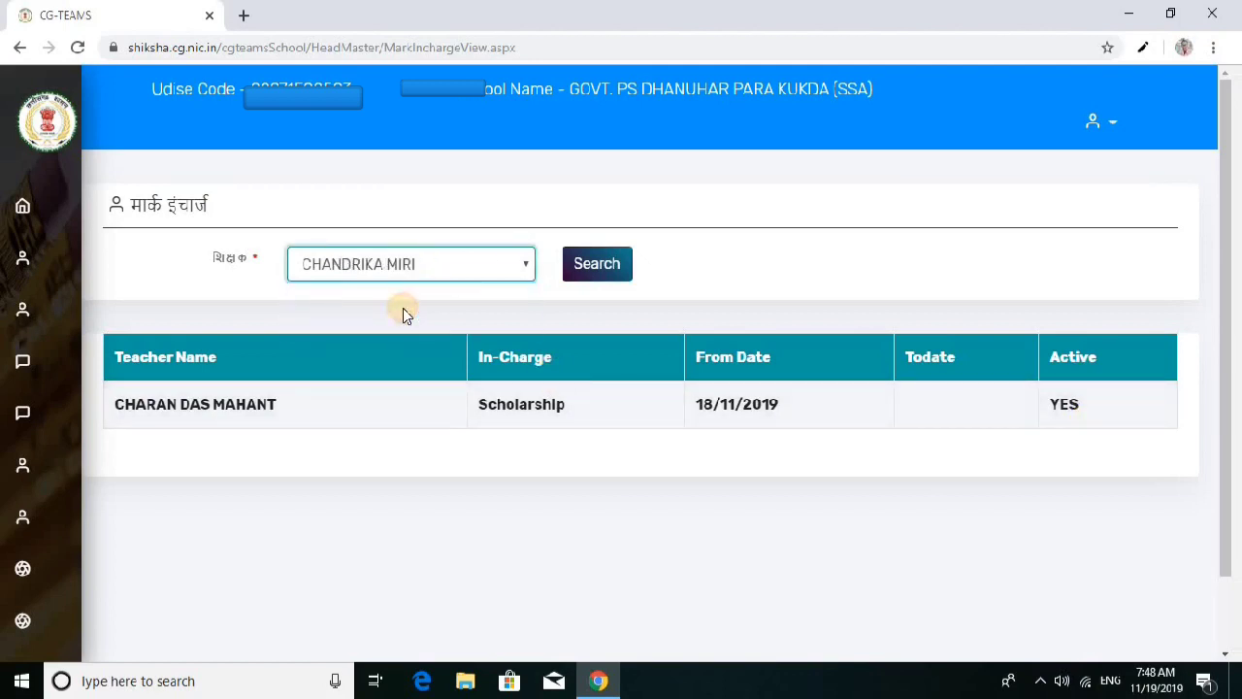
left_click(586, 270)
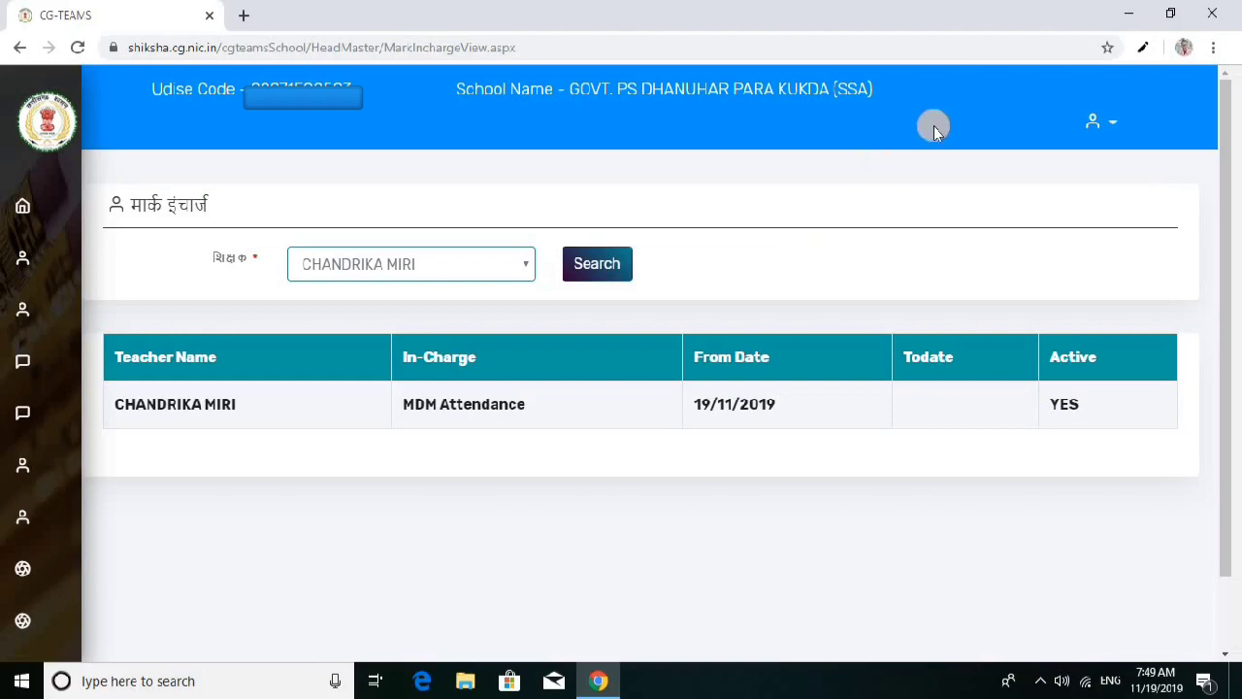
- Minimise the browser, switch to a maximised File Explorer window and open the Downloads folder
left_click(1131, 14)
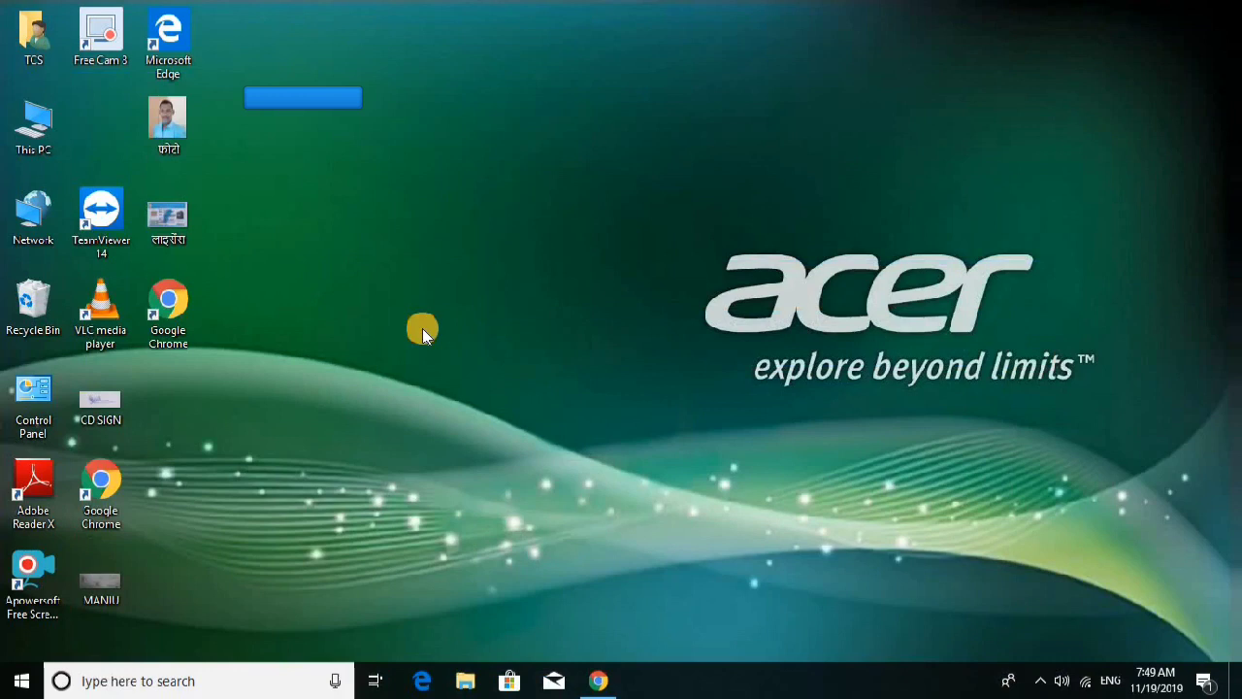
key("super+e")
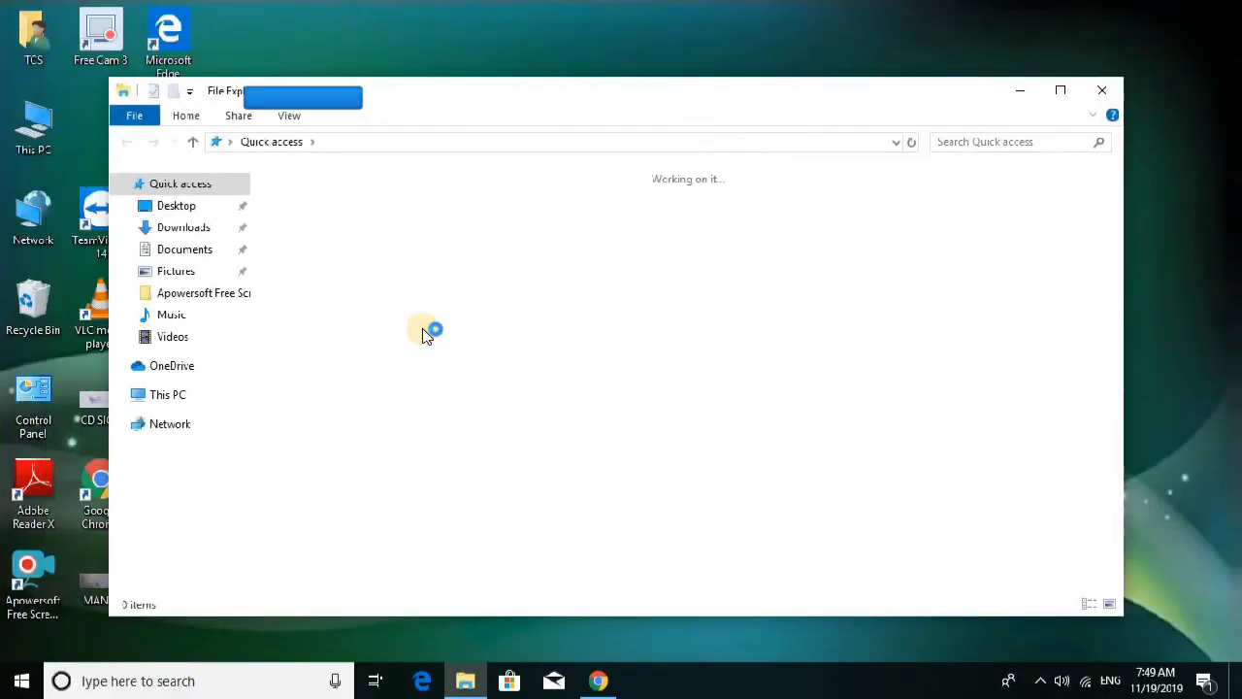
left_click(1063, 91)
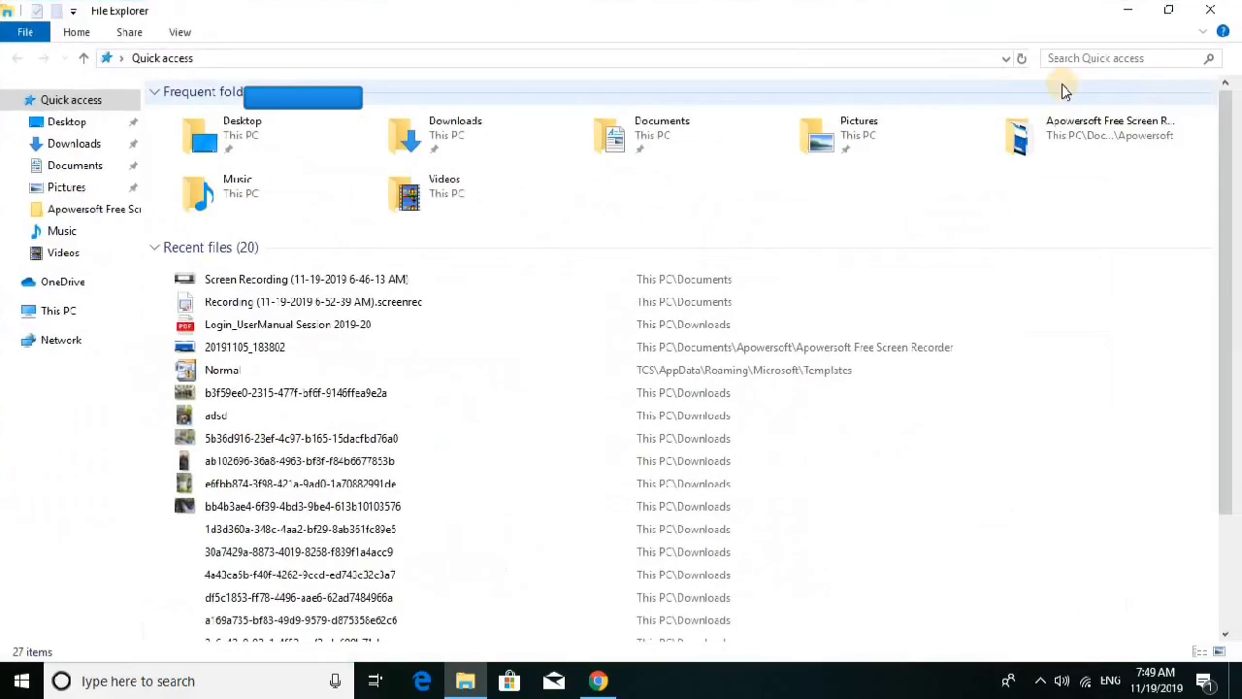
left_click(82, 145)
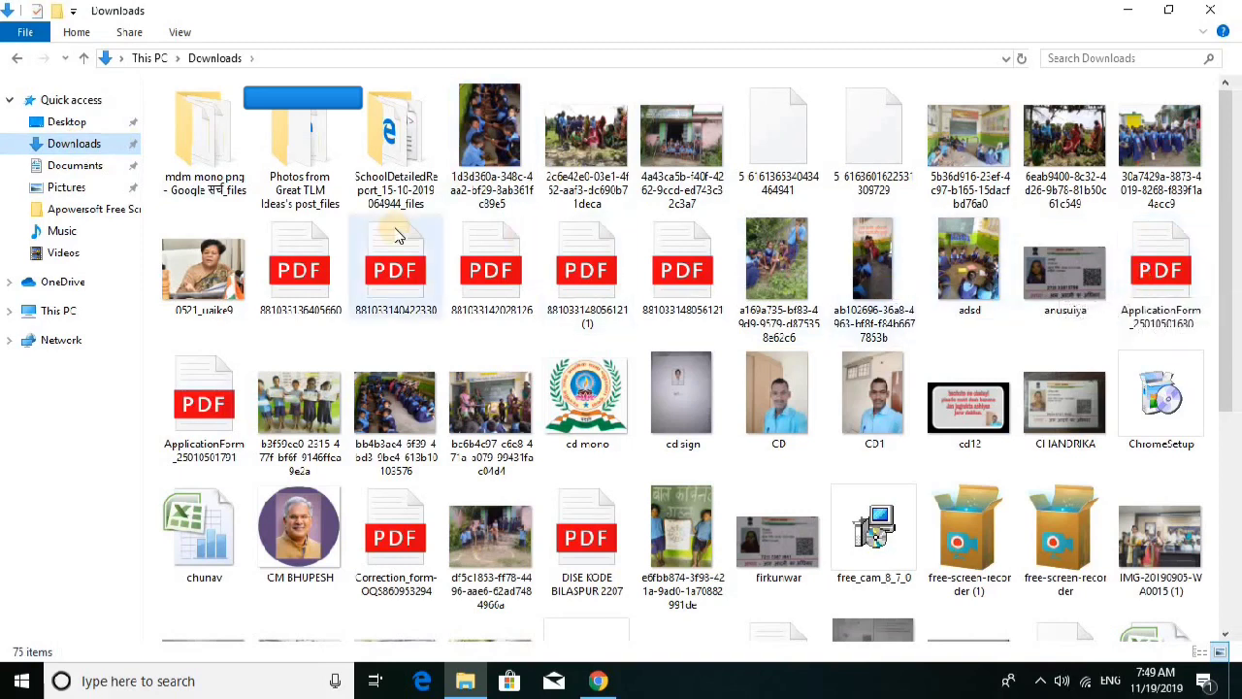
- Look through the Downloads folder for the login user manual PDF
key("Down")
key("Down")
key("Down")
key("Down")
key("Down")
key("Down")
key("Down")
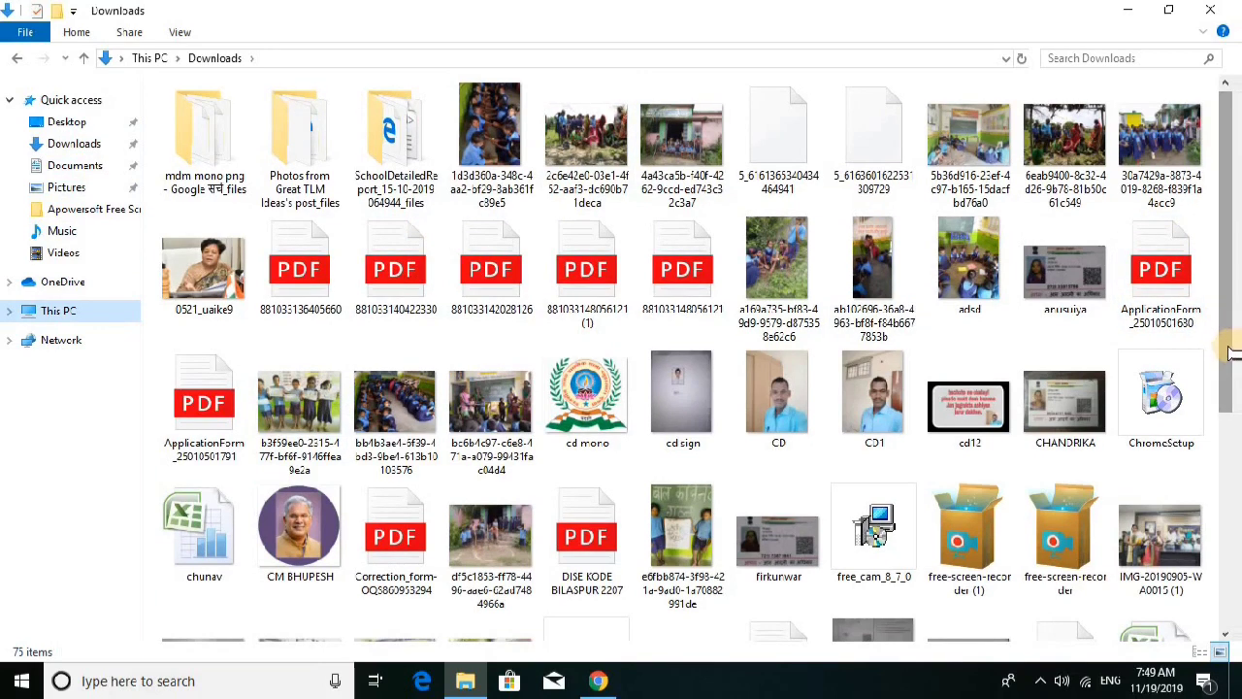
left_click_drag(1231, 361, 1235, 617)
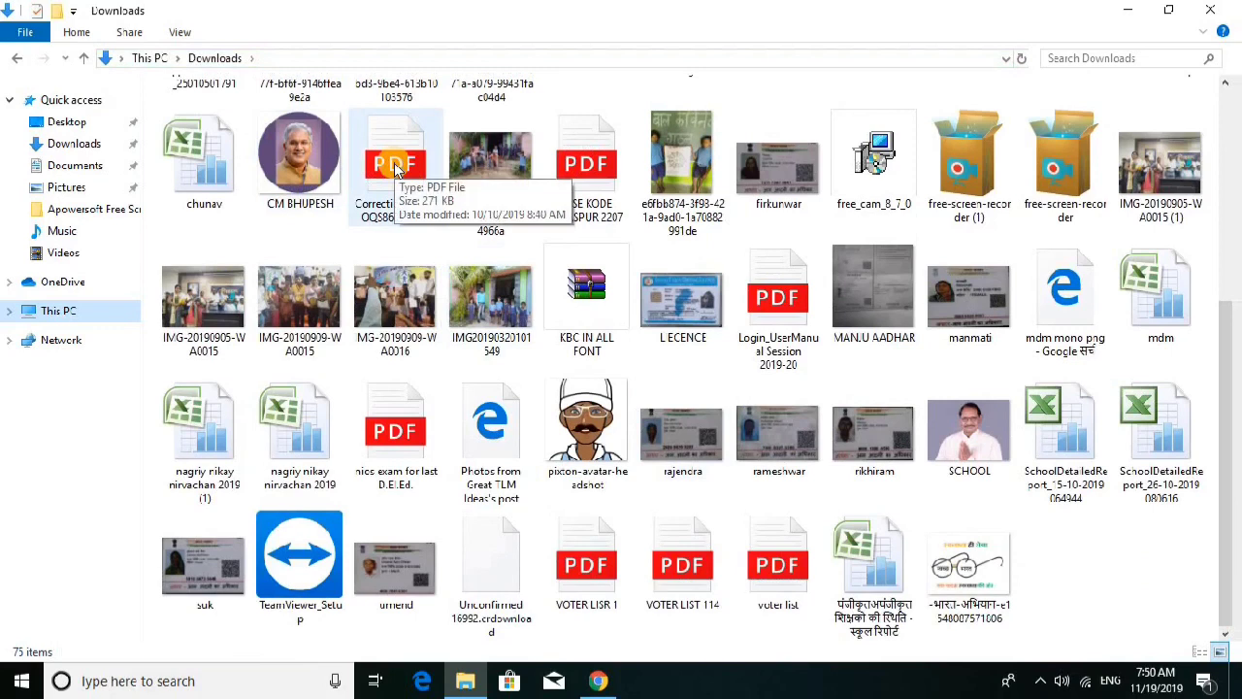
key("m")
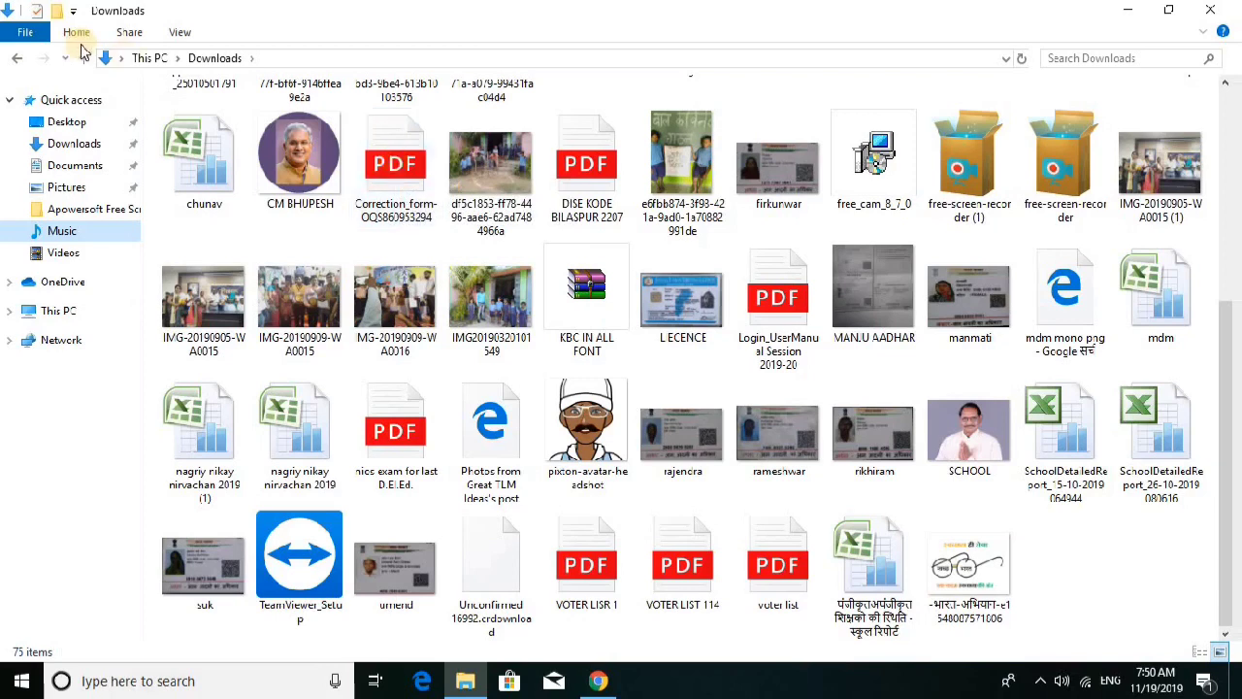
- Try to open the Login_UserManual Session 2019-20 PDF in its default viewer, and minimise that window
left_click(772, 303)
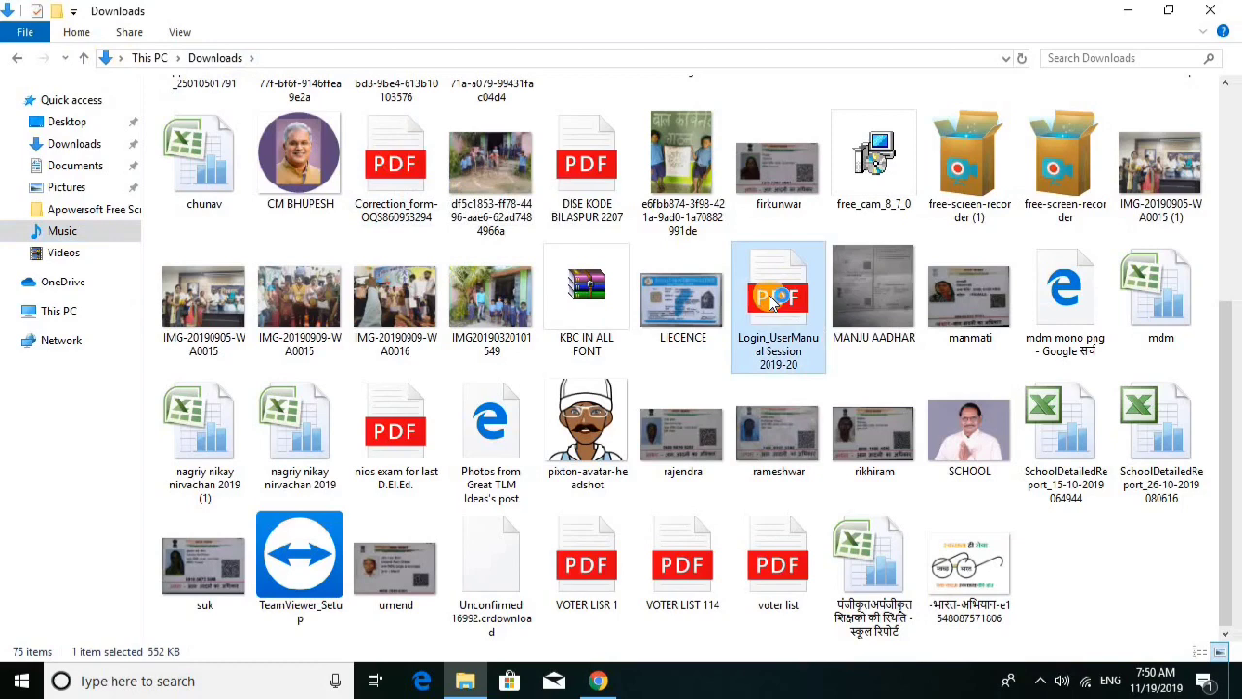
double_click(773, 302)
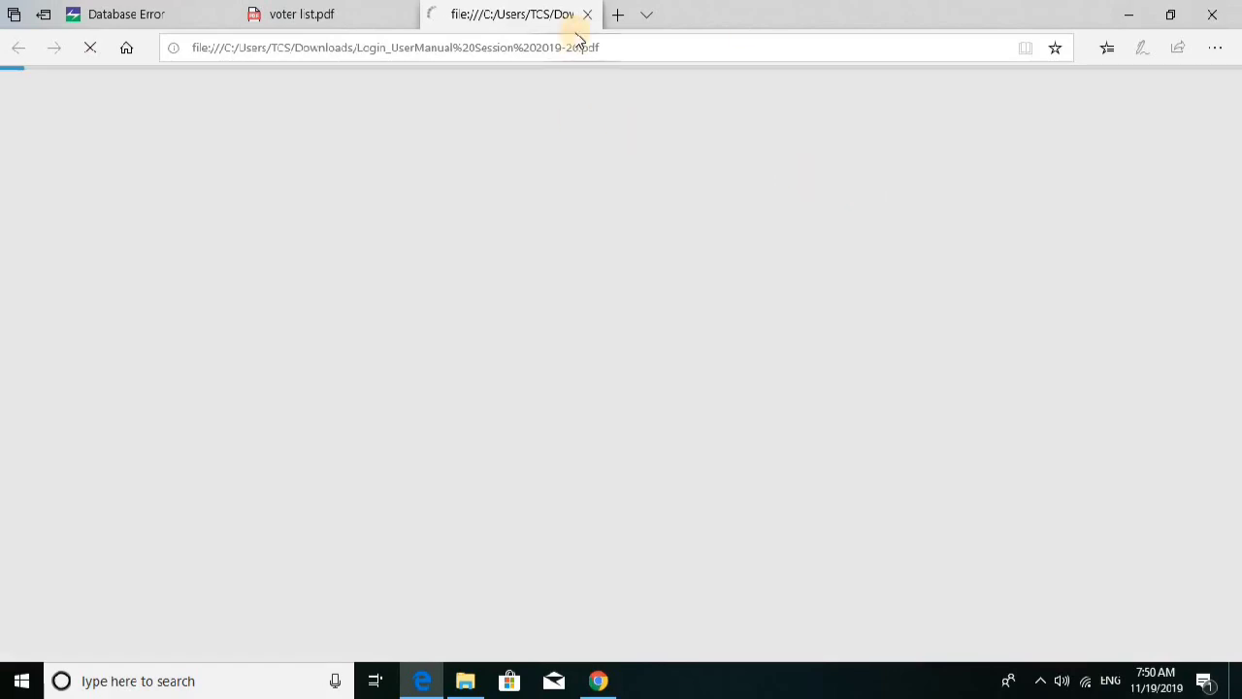
left_click(1130, 15)
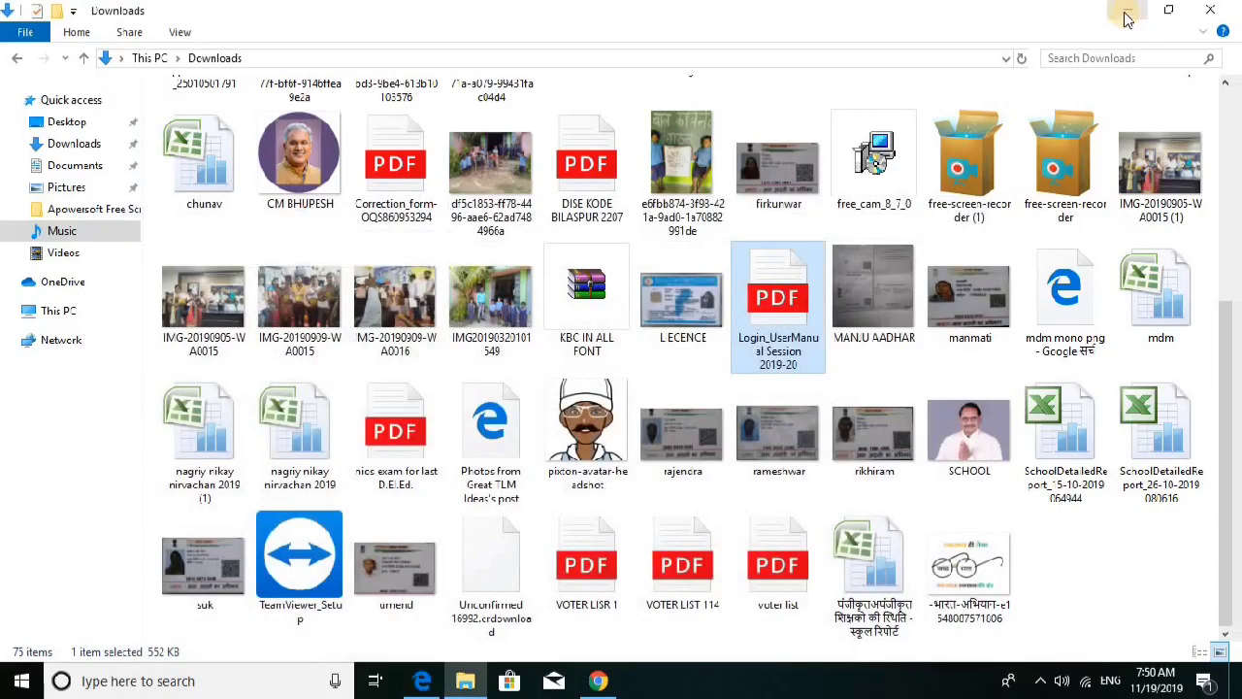
- Open the Login_UserManual Session 2019-20 PDF with Adobe Reader and maximise its window
double_click(776, 299)
right_click(777, 299)
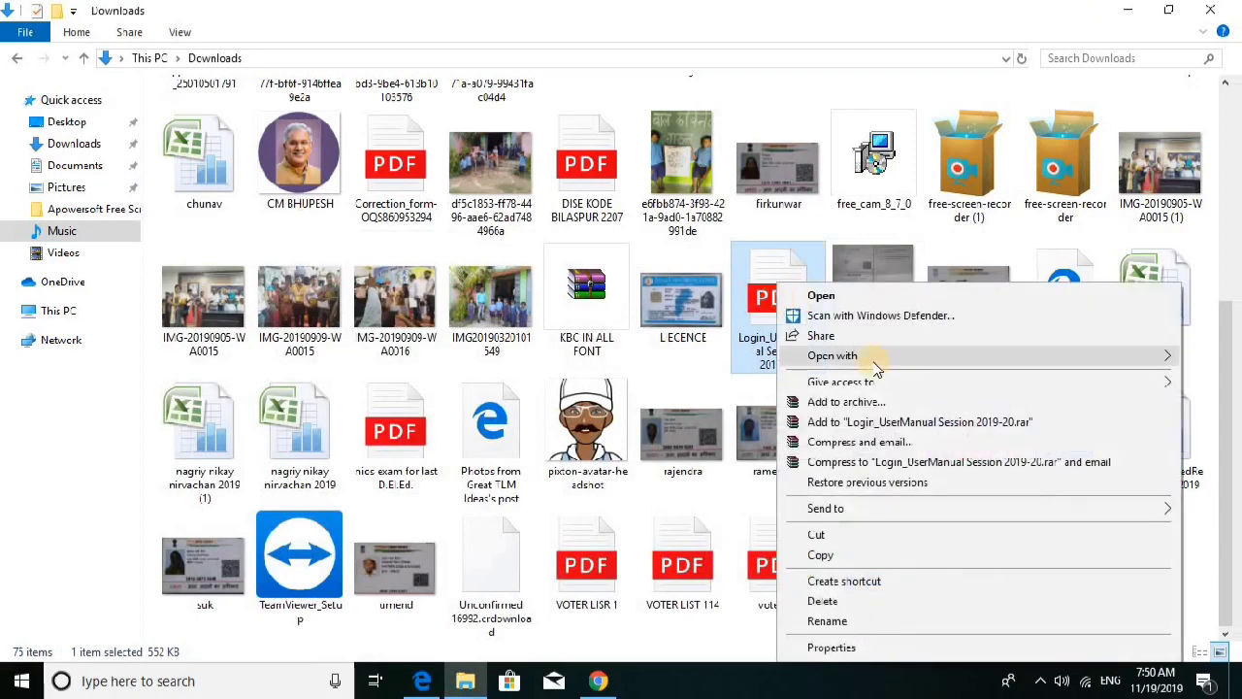
mouse_move(894, 356)
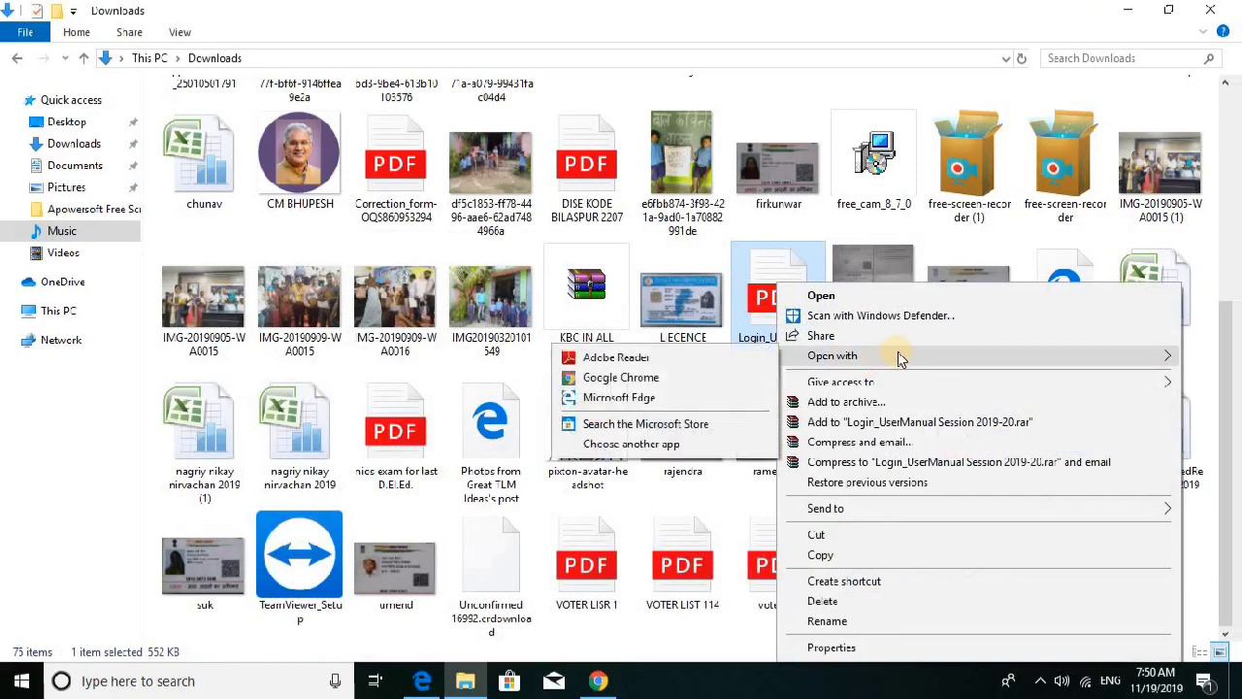
left_click(688, 361)
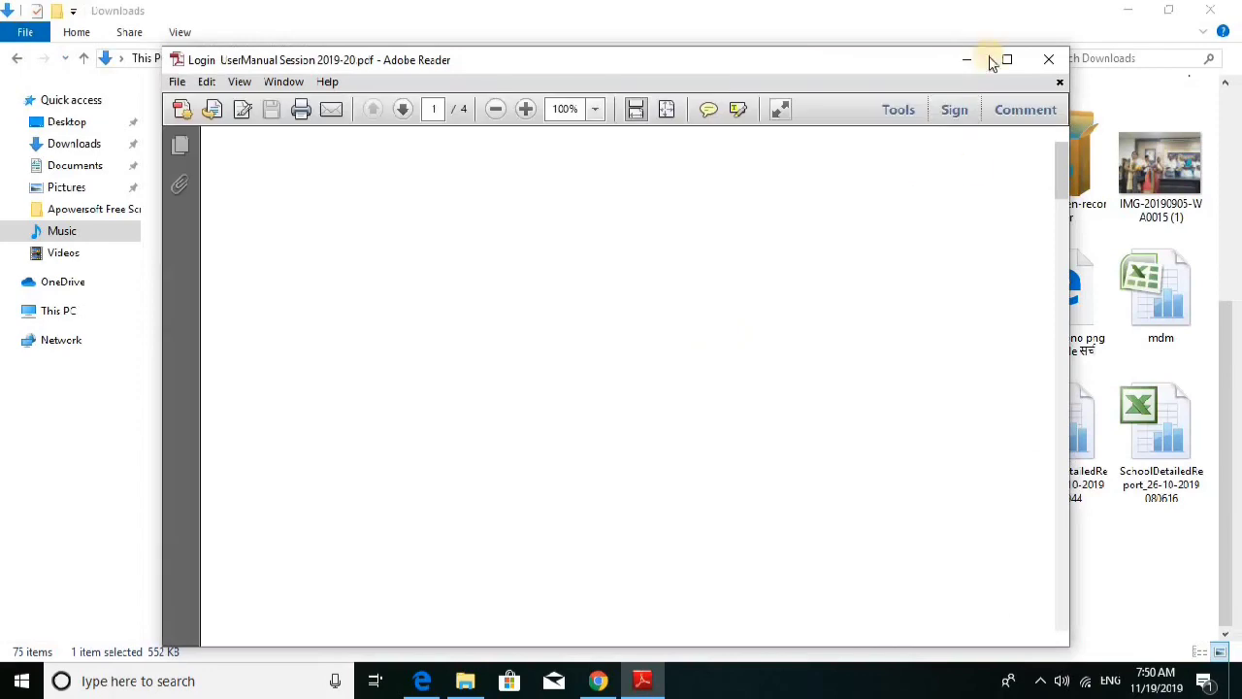
left_click(1010, 60)
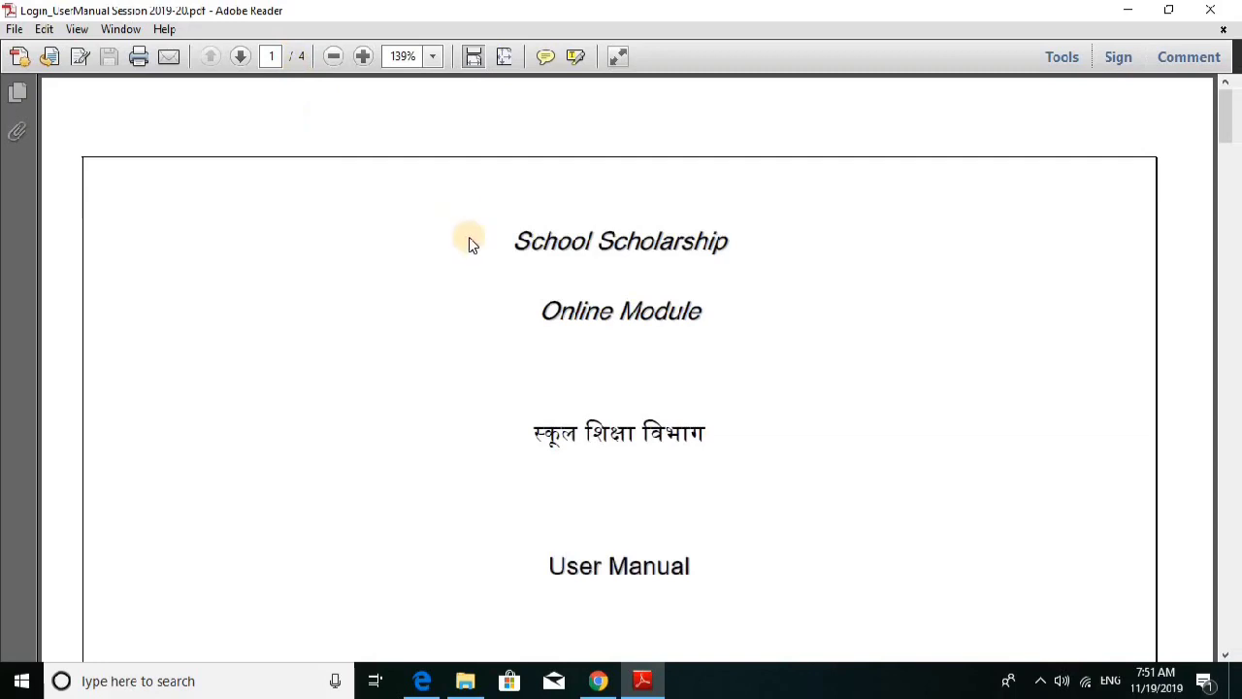
- Look through the opening pages of the School Scholarship user manual up to the लॉगिन section on page 4
scroll(469, 241, "down", 3)
scroll(468, 238, "down", 12)
scroll(469, 241, "down", 15)
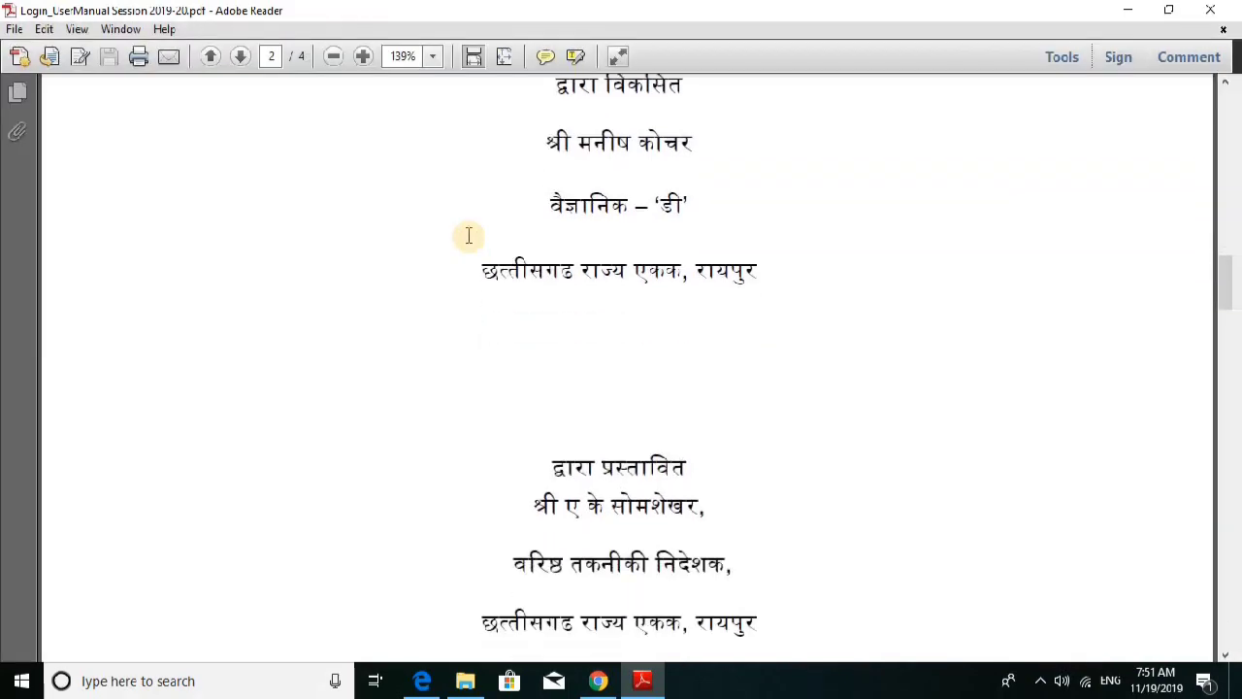
scroll(467, 234, "down", 8)
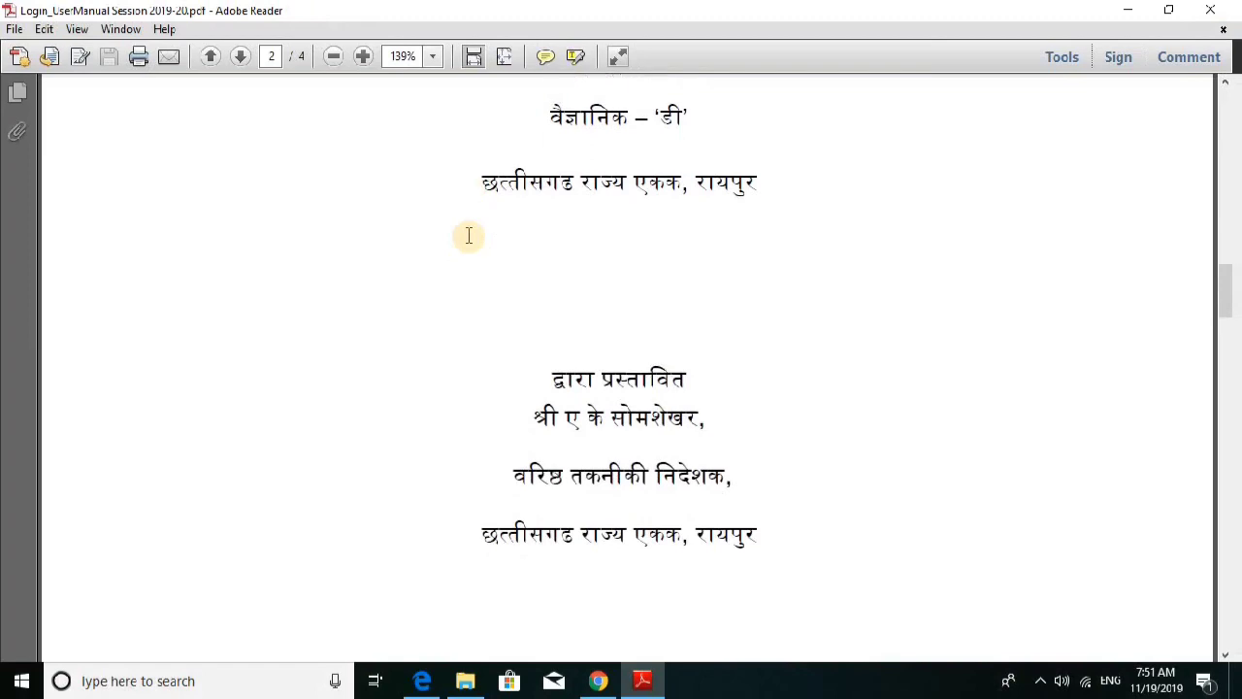
scroll(468, 236, "down", 3)
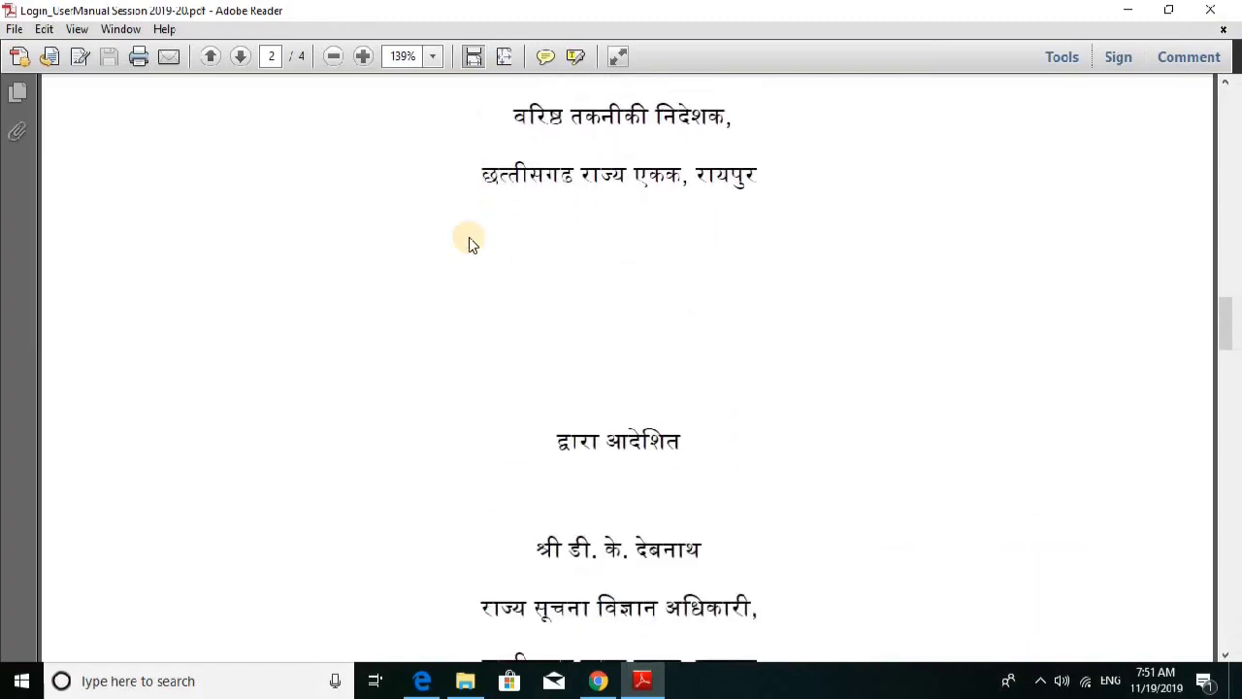
scroll(468, 237, "down", 15)
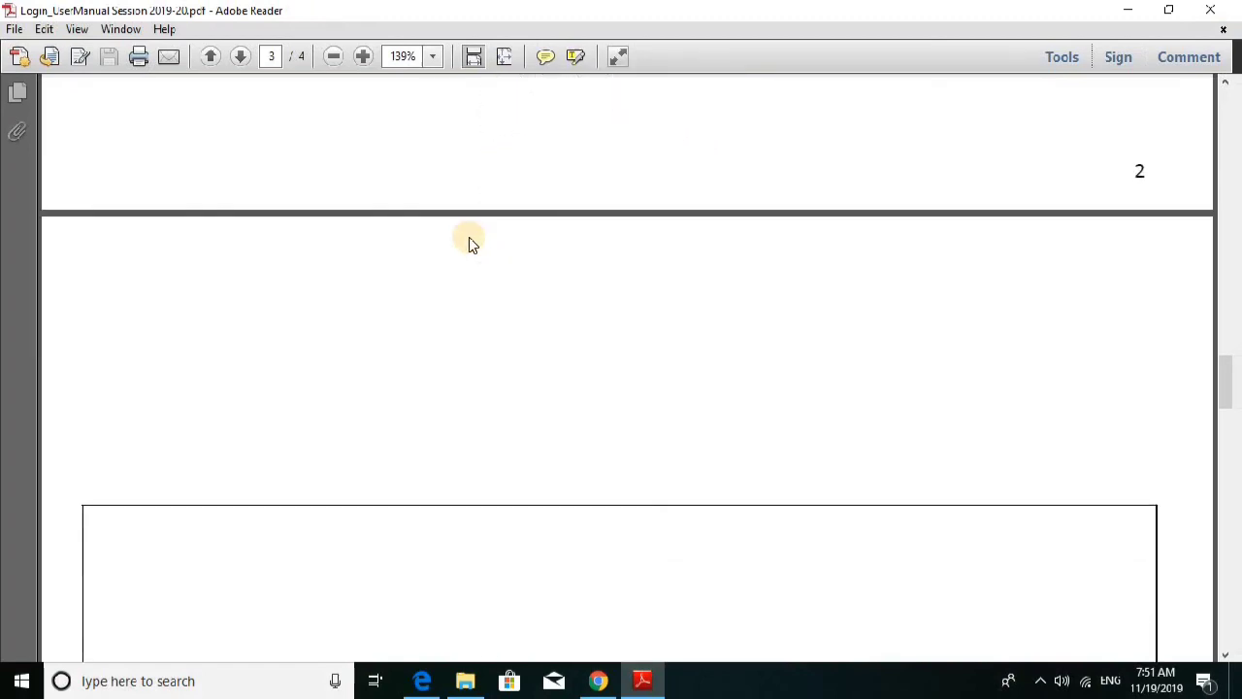
scroll(469, 237, "down", 12)
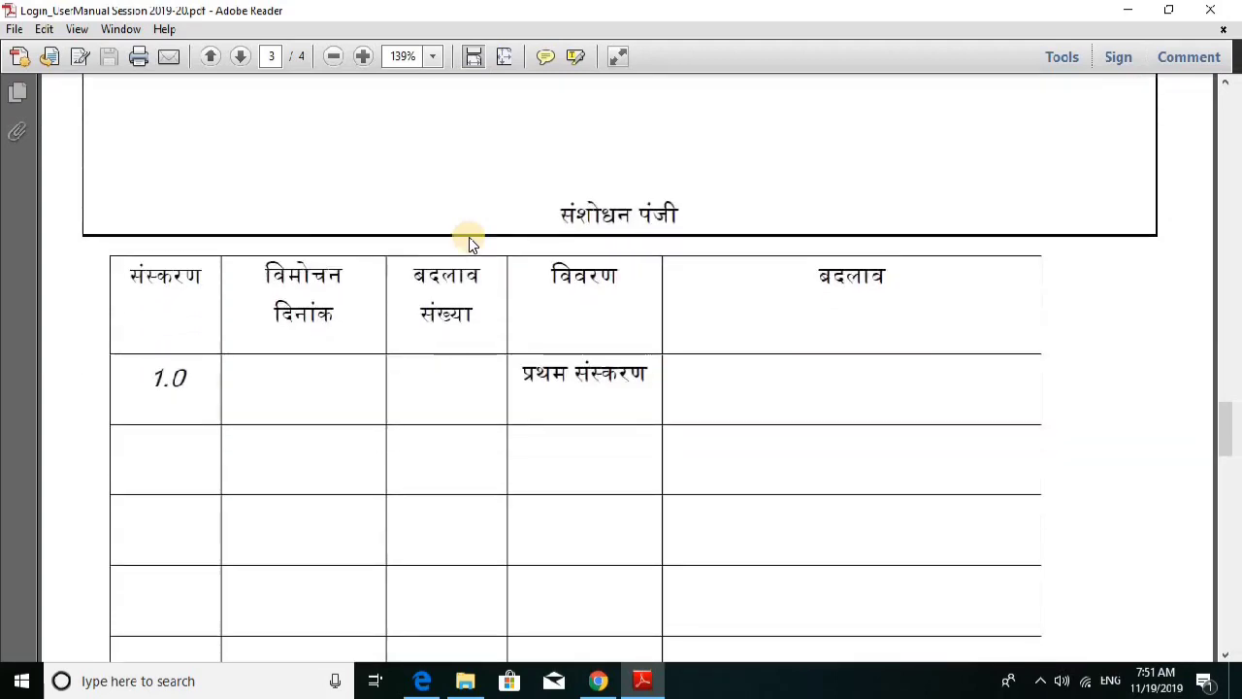
scroll(469, 237, "down", 8)
scroll(468, 240, "down", 1)
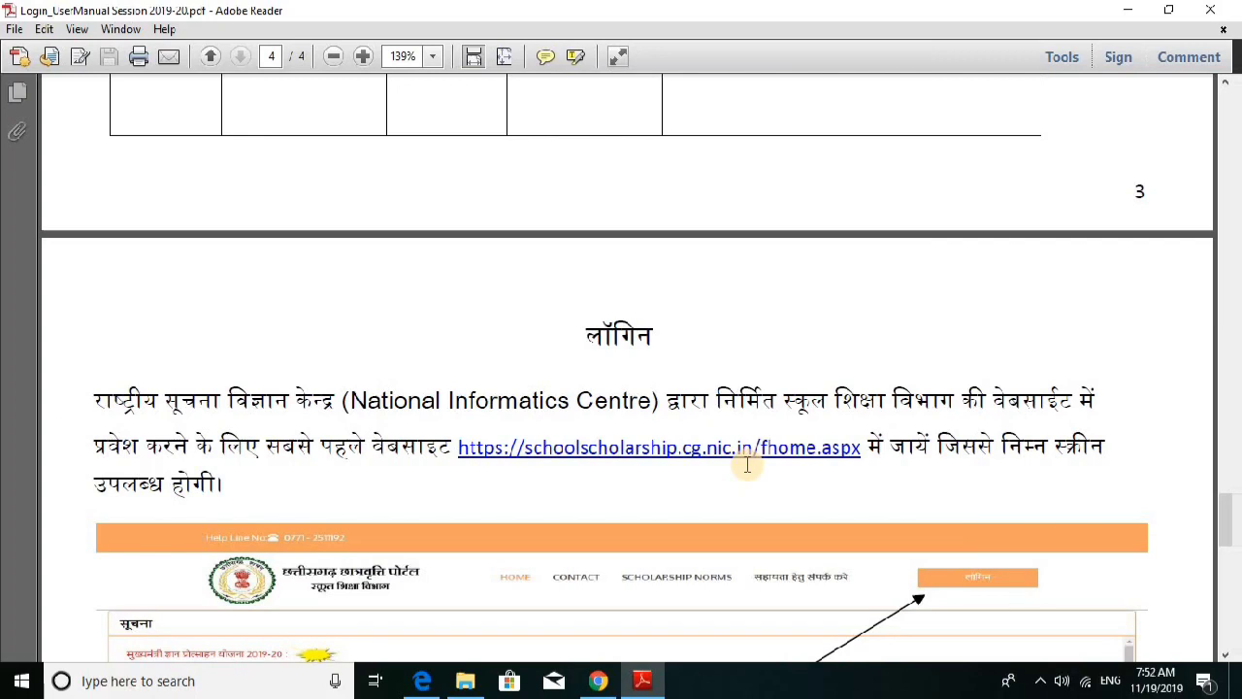
- Examine the portal login instructions on page 4, from the website screenshot to the यूजर लॉगिन form
scroll(641, 464, "down", 4)
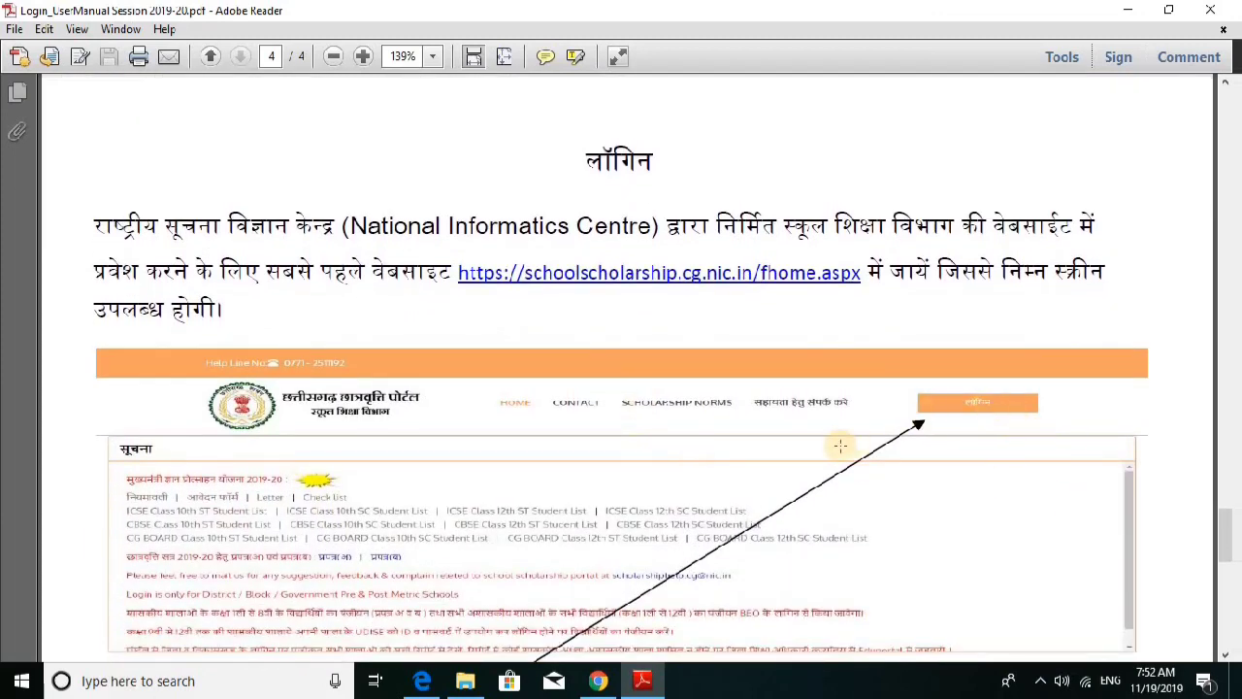
scroll(840, 445, "down", 3)
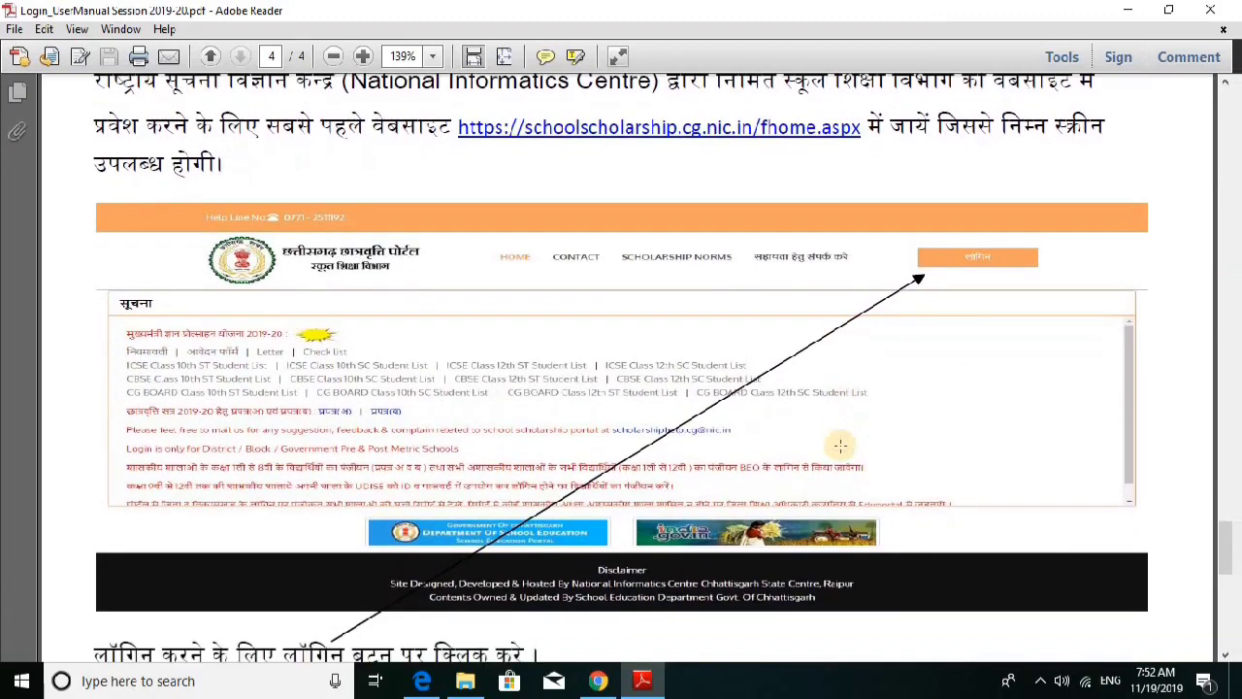
scroll(840, 445, "down", 5)
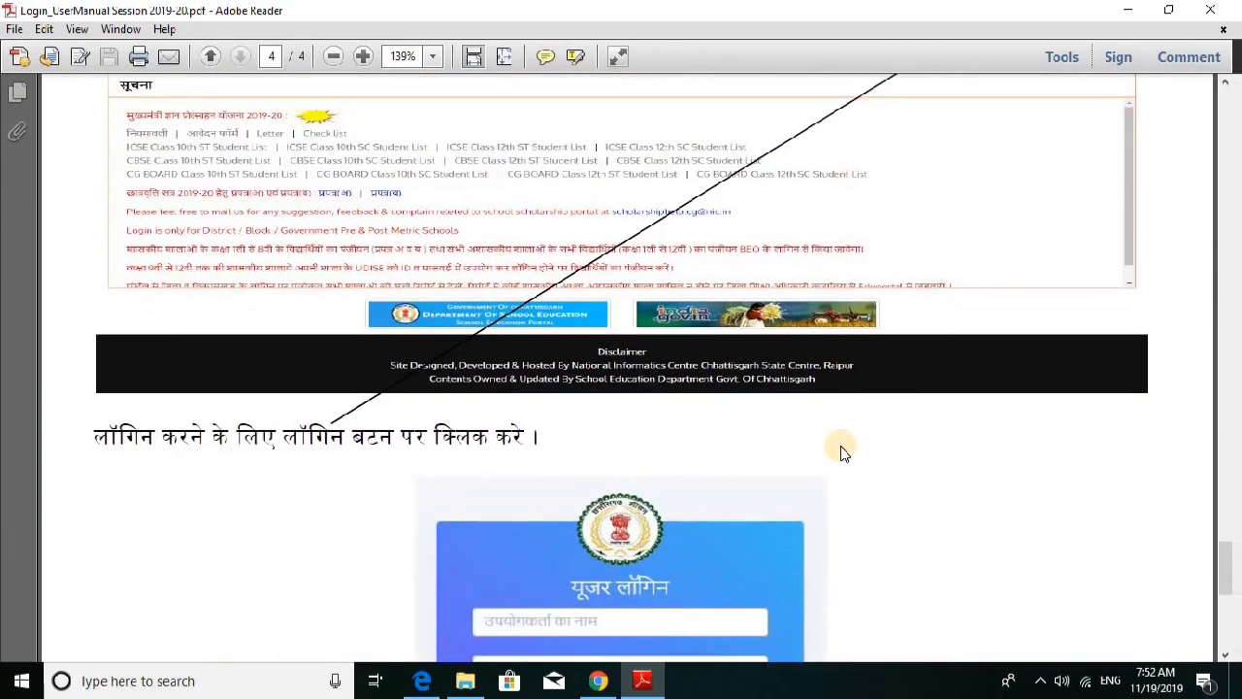